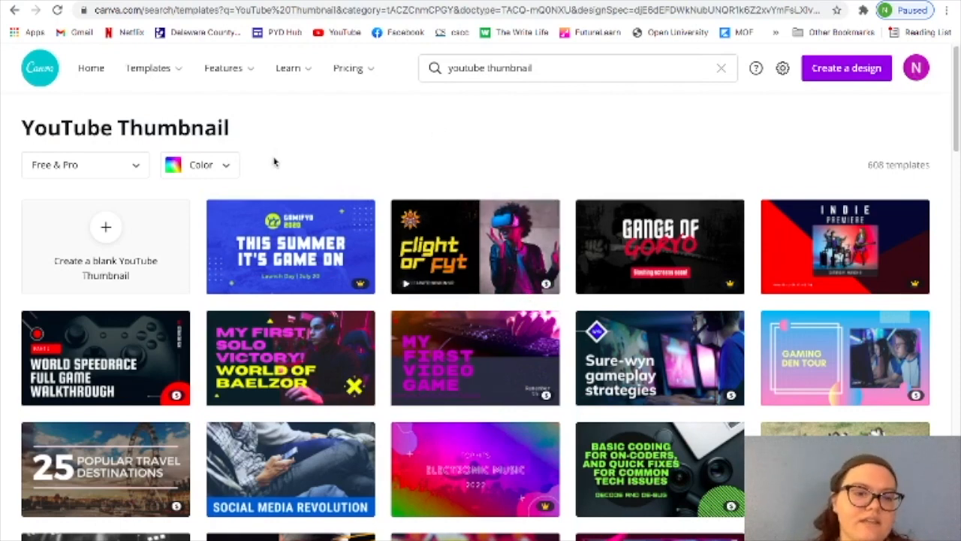
Create a blank YouTube thumbnail design and browse the suggested and tutorial thumbnail templates.
left_click(112, 257)
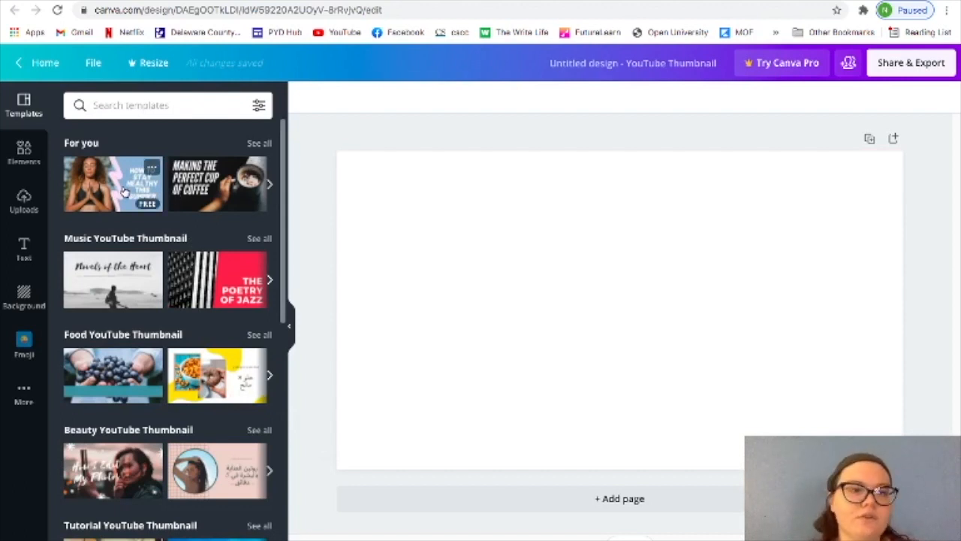
left_click(270, 185)
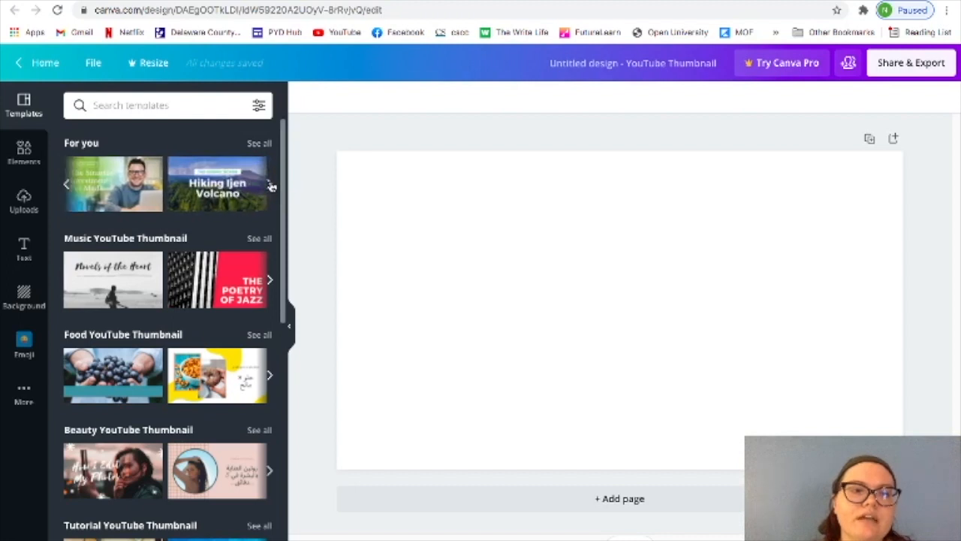
left_click(271, 187)
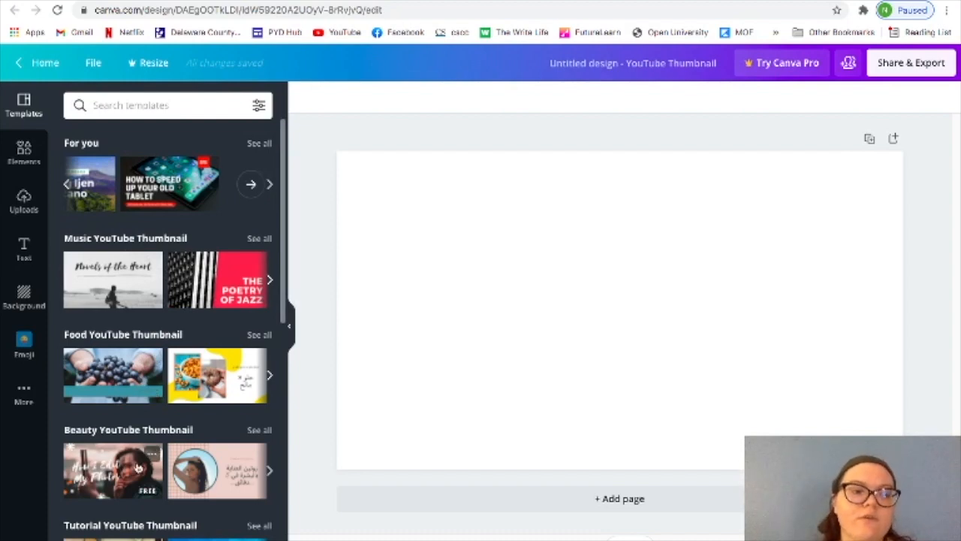
scroll(138, 467, "down", 2)
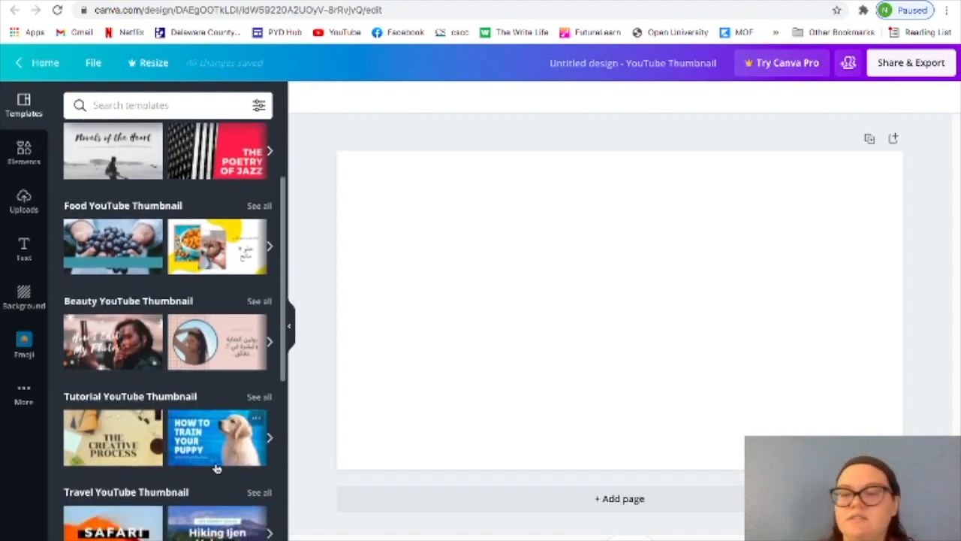
left_click(270, 438)
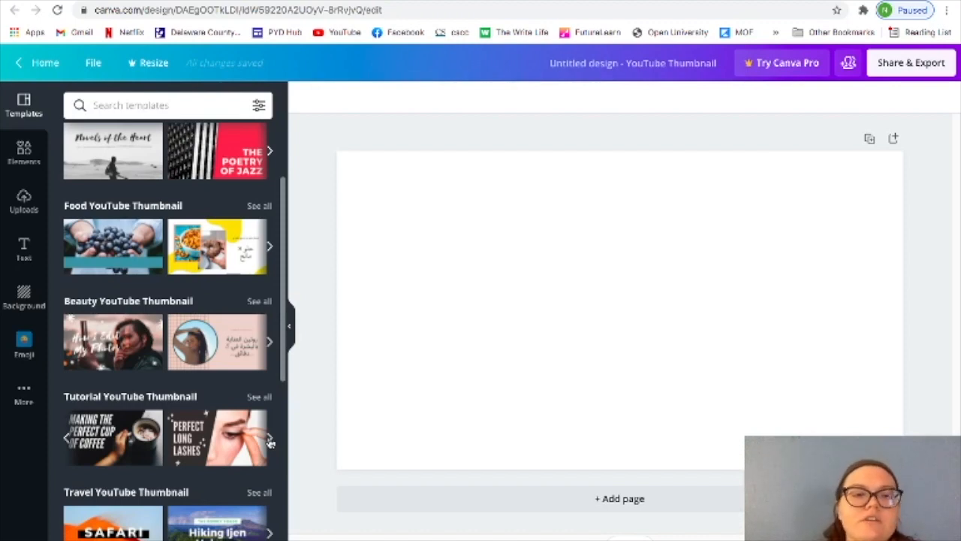
Fill the blank page with the free yellow background image that has black geometric wire lines.
left_click(24, 296)
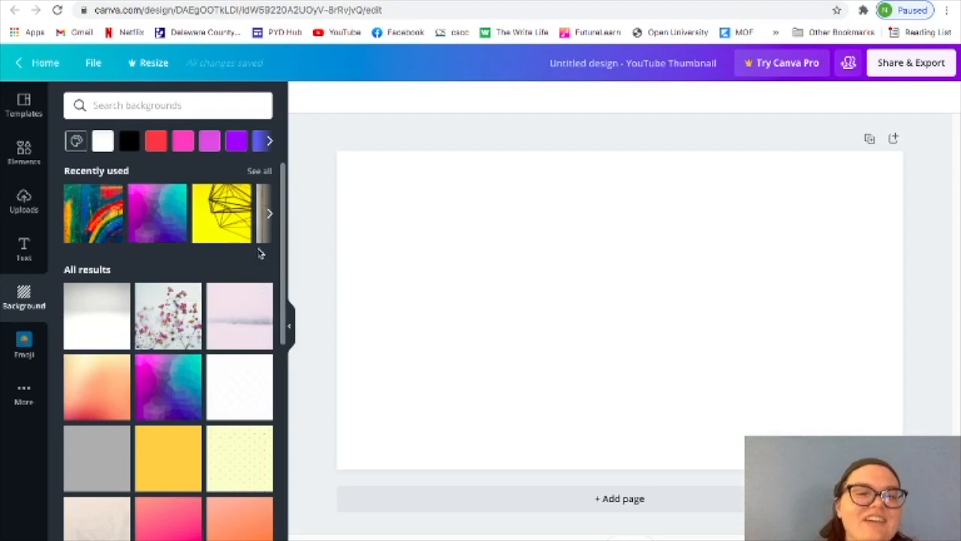
scroll(250, 280, "down", 5)
scroll(250, 280, "down", 5)
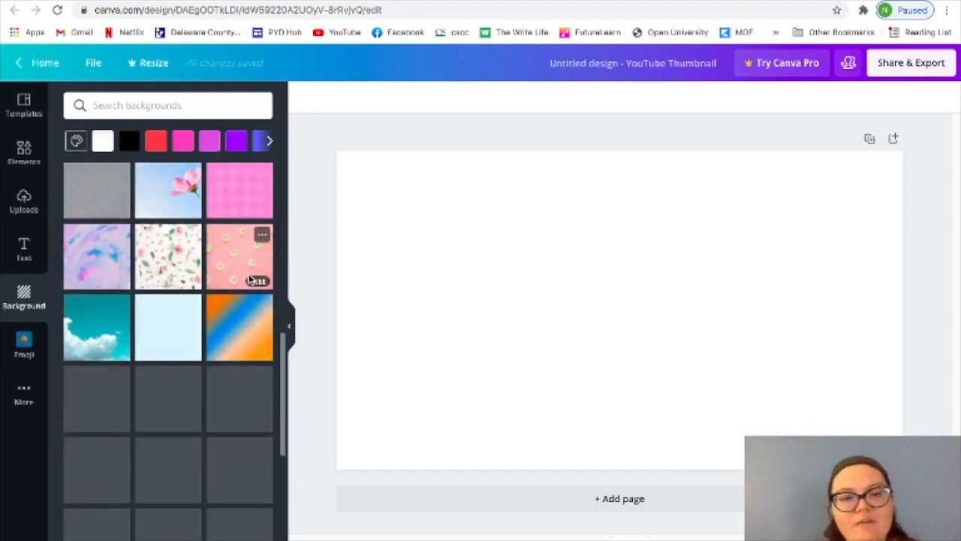
scroll(250, 280, "down", 4)
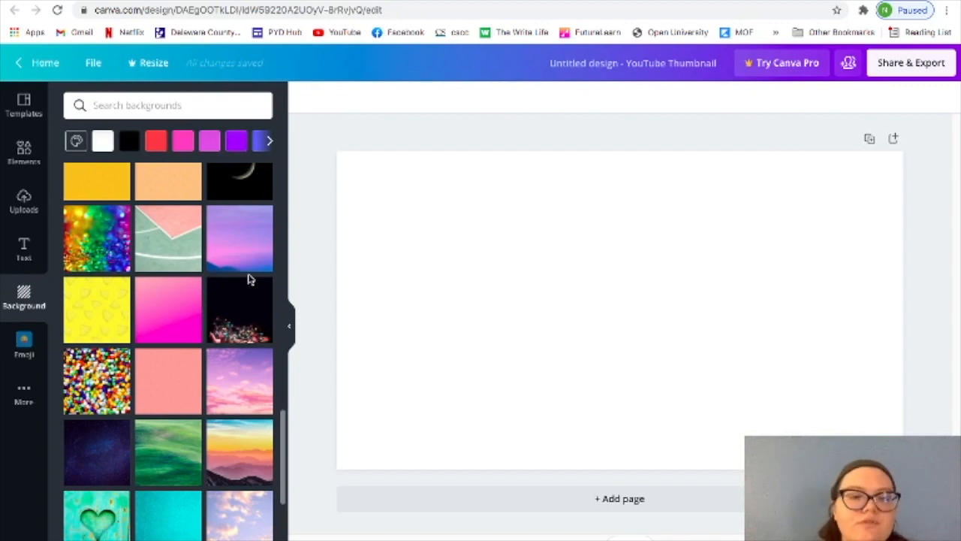
scroll(250, 280, "down", 8)
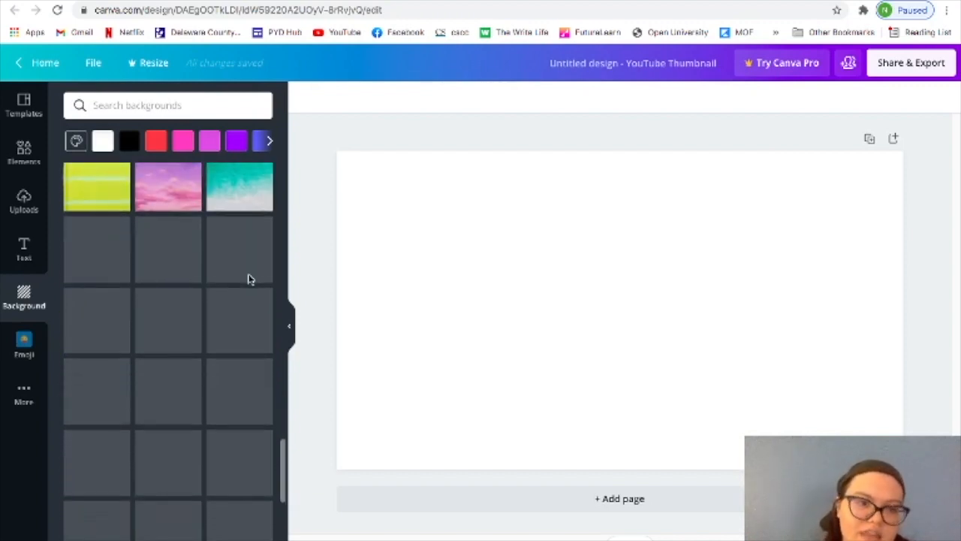
scroll(250, 280, "down", 3)
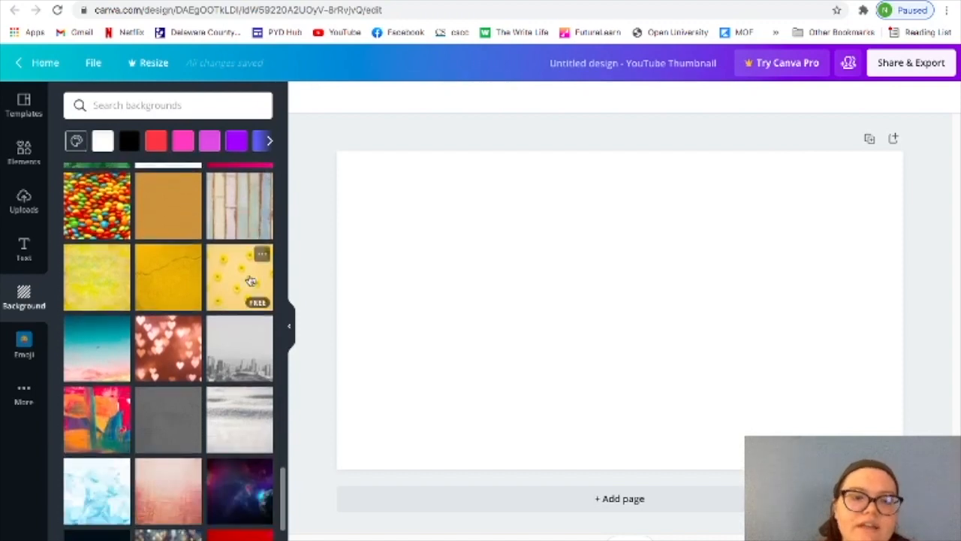
scroll(250, 280, "down", 4)
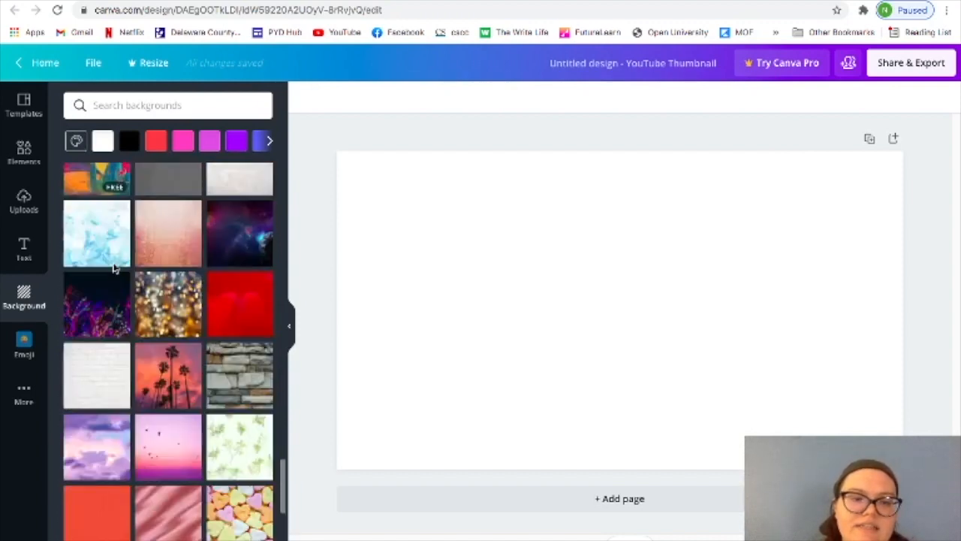
scroll(114, 268, "down", 4)
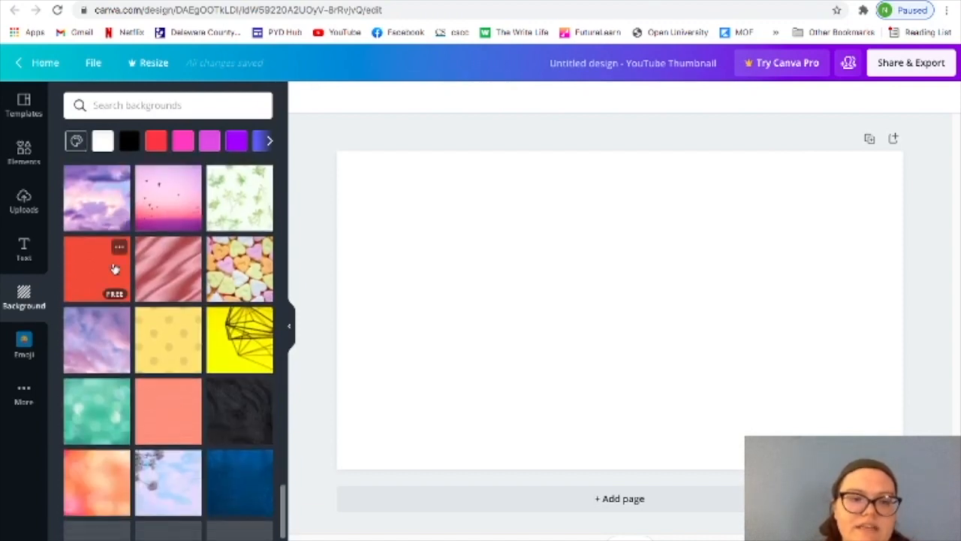
left_click(230, 342)
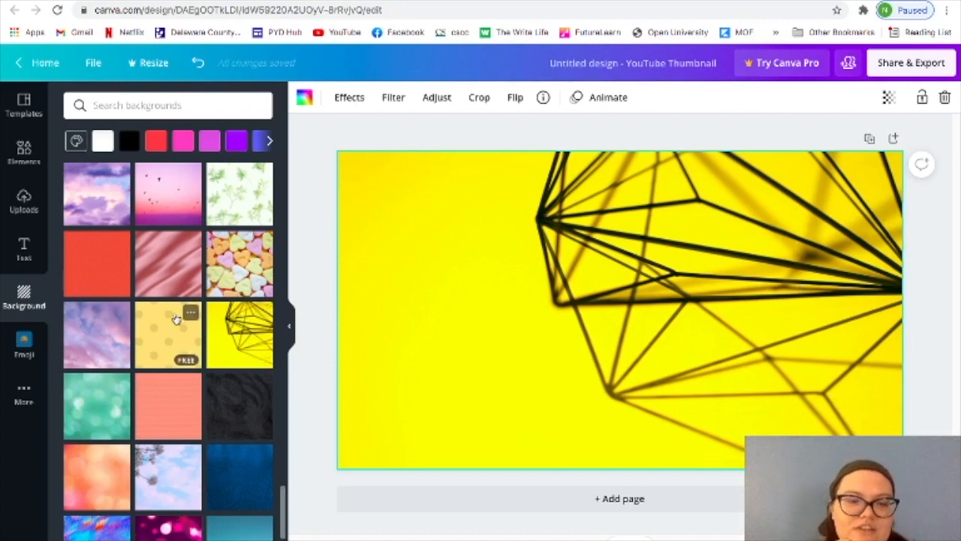
scroll(174, 317, "down", 10)
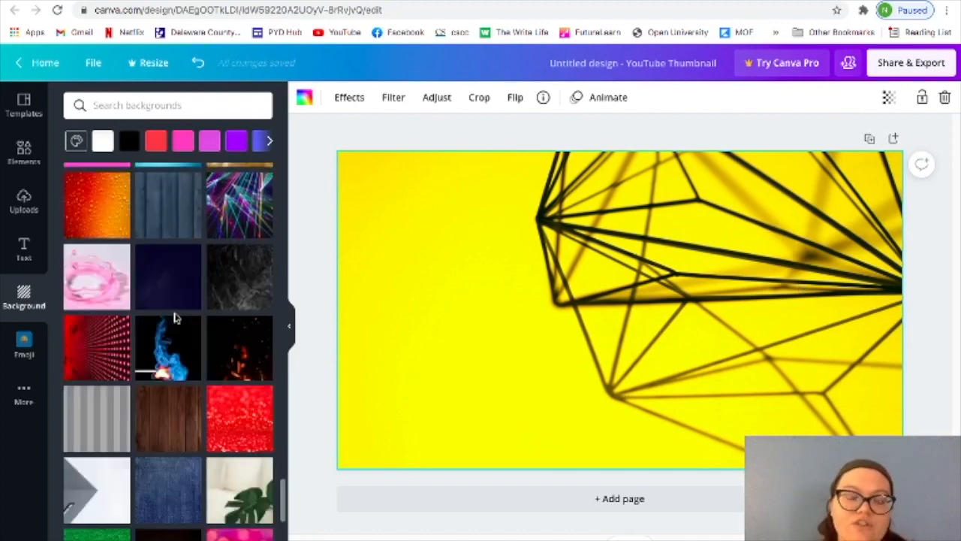
scroll(175, 318, "down", 3)
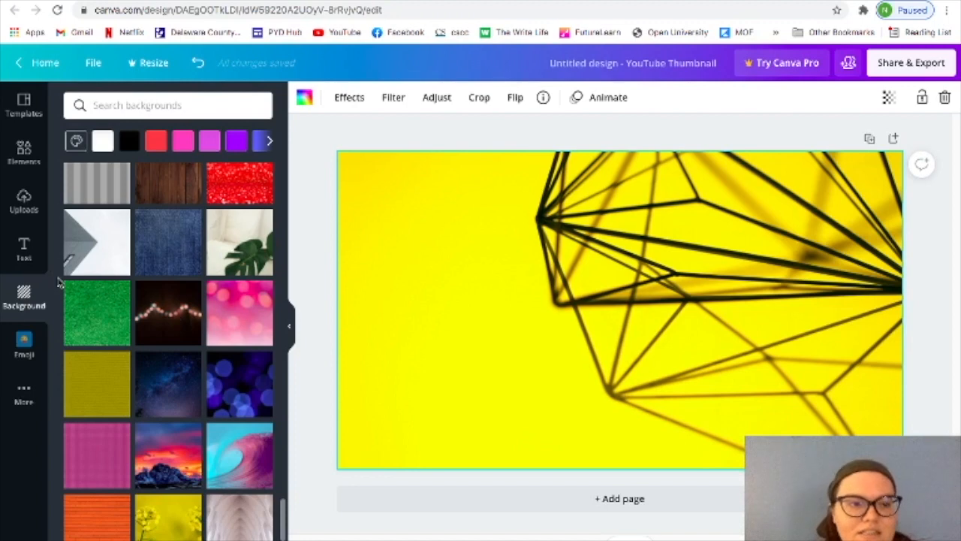
Add a heading reading "Octagon Review" and place it near the centre of the page's upper edge.
left_click(24, 250)
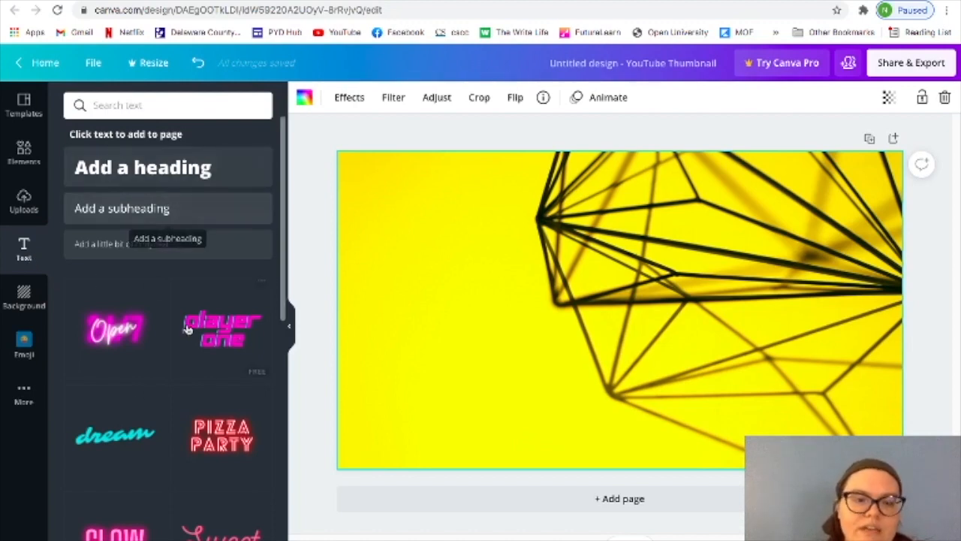
scroll(187, 325, "down", 10)
scroll(190, 328, "down", 5)
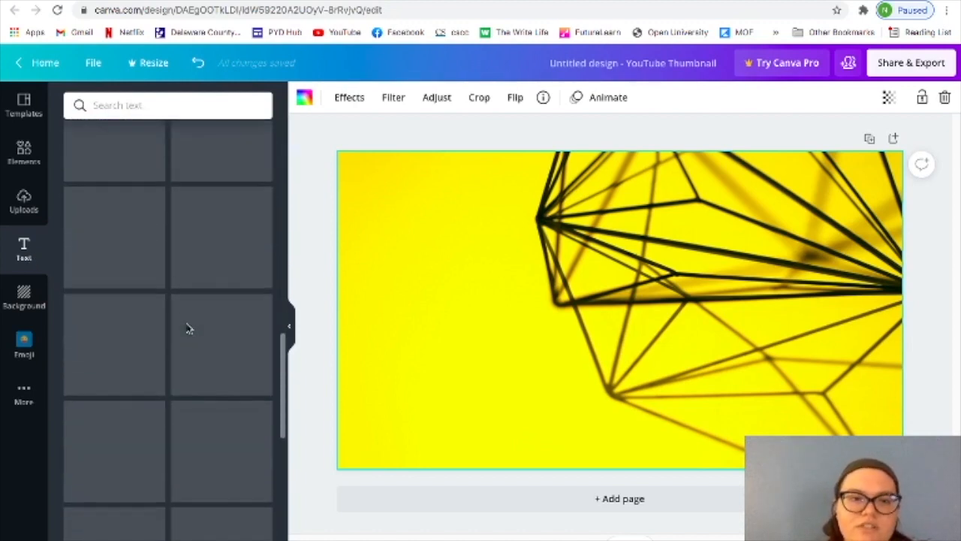
scroll(188, 327, "down", 3)
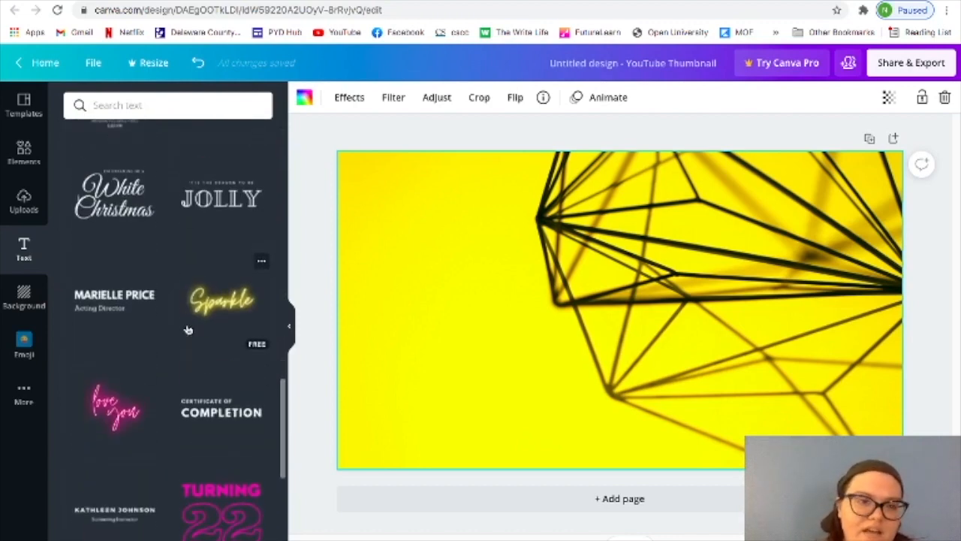
scroll(188, 329, "up", 6)
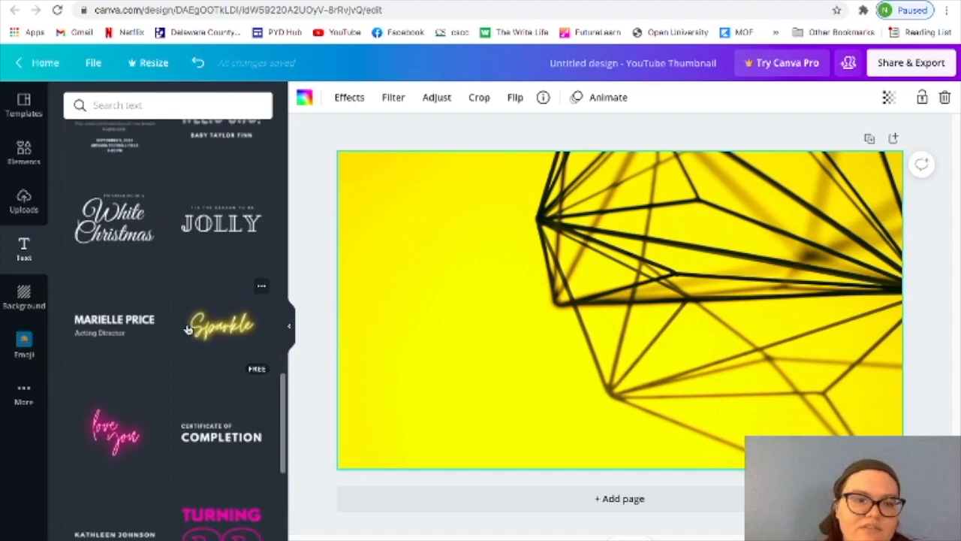
scroll(188, 329, "up", 5)
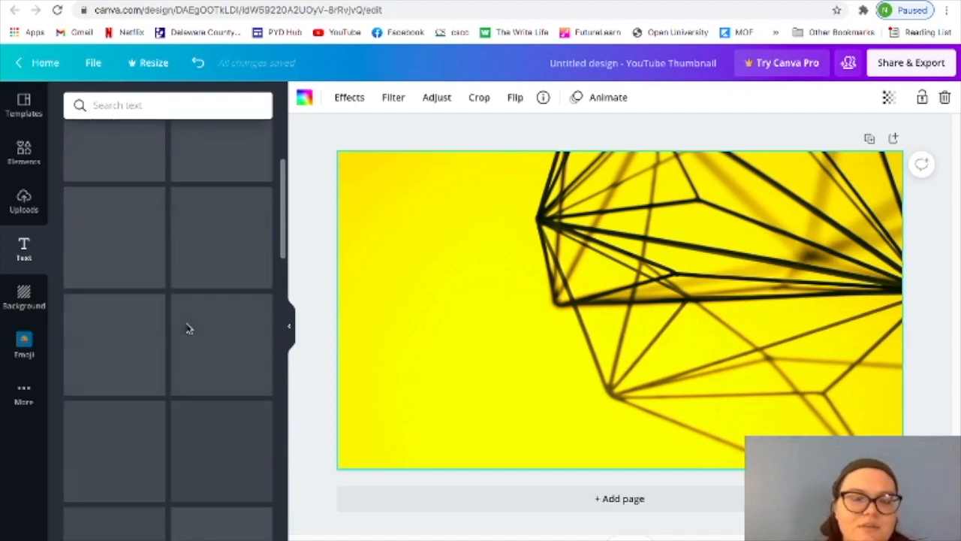
left_click(184, 189)
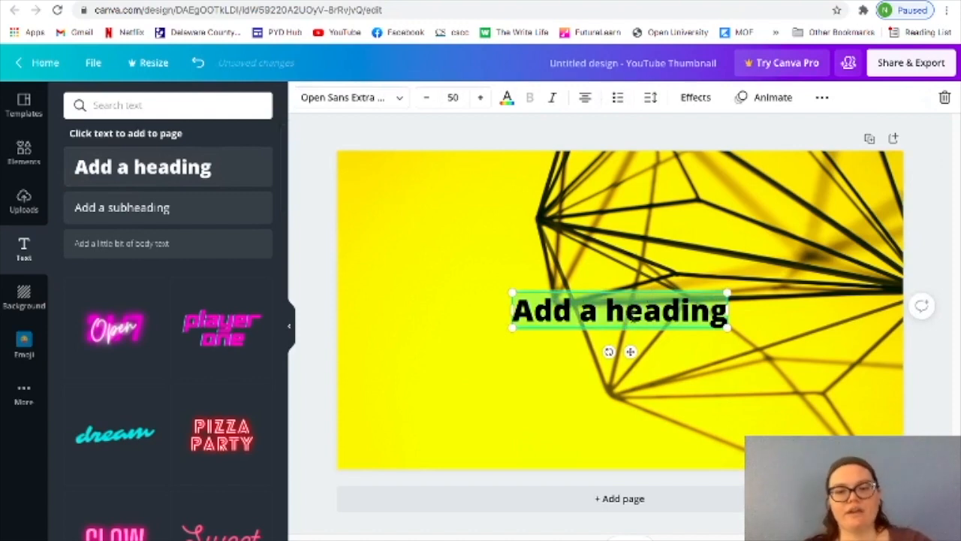
type("Octagon")
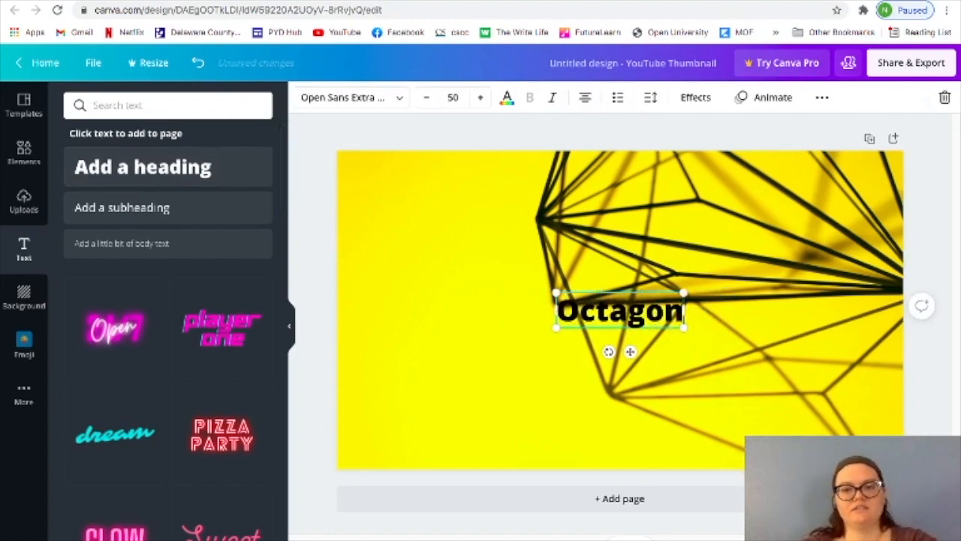
type(" Review")
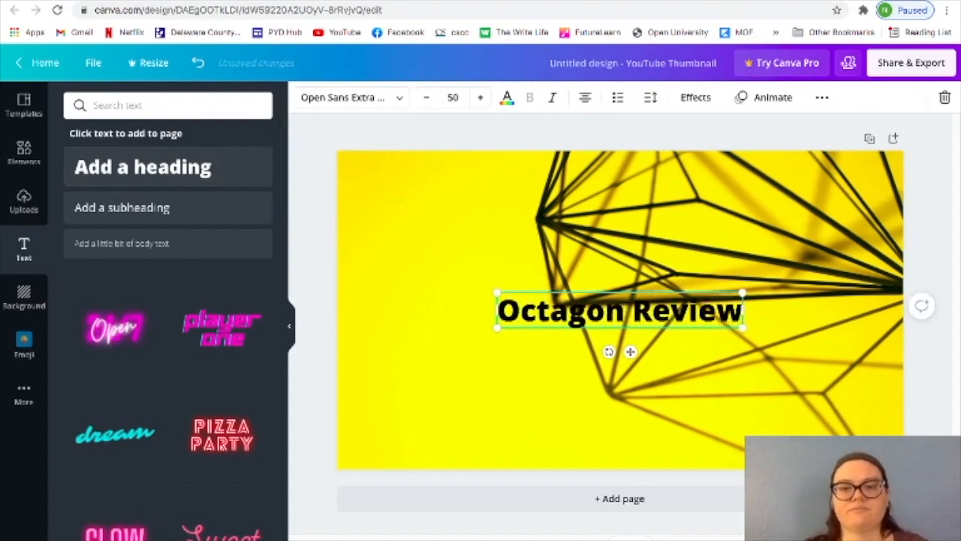
left_click_drag(617, 290, 593, 154)
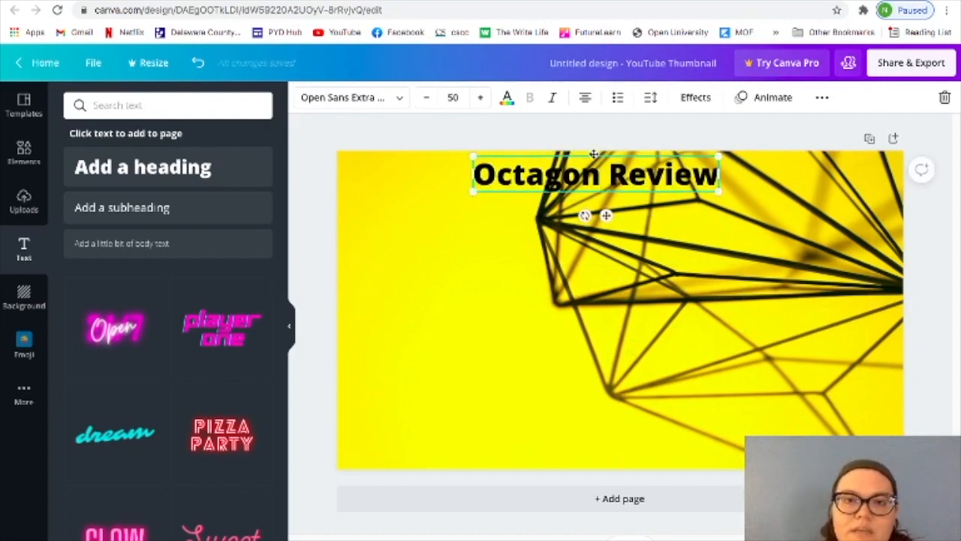
left_click(493, 306)
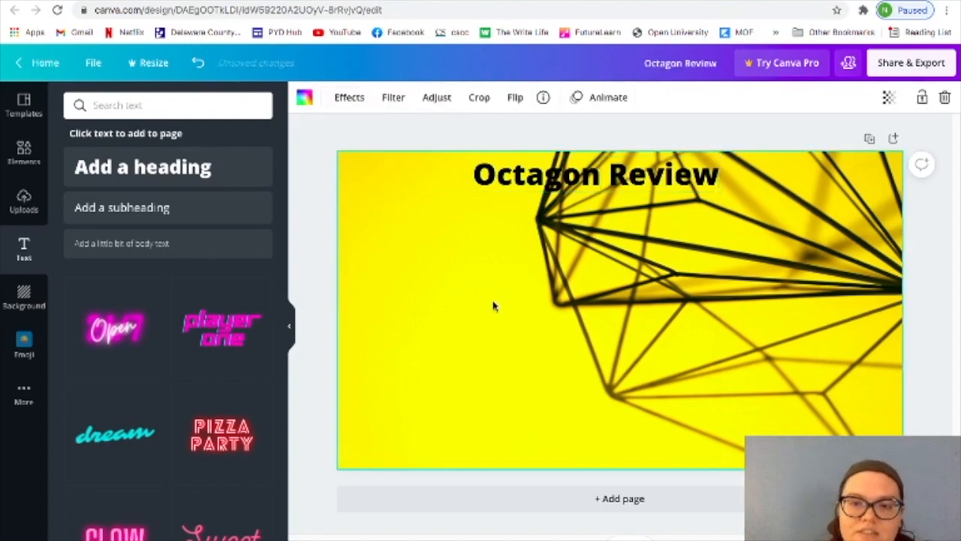
Change the "Octagon Review" heading's text colour to white.
left_click(623, 181)
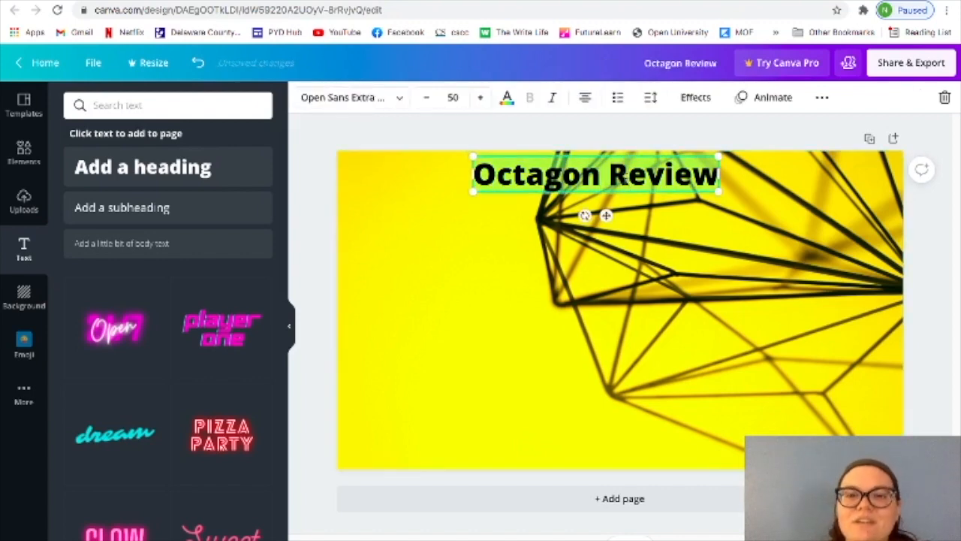
left_click(508, 98)
left_click(149, 167)
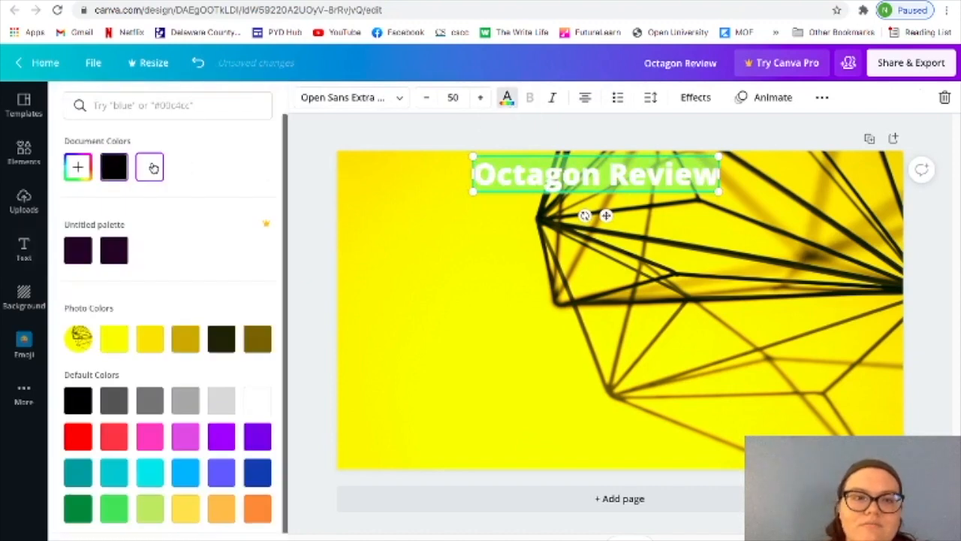
key("Escape")
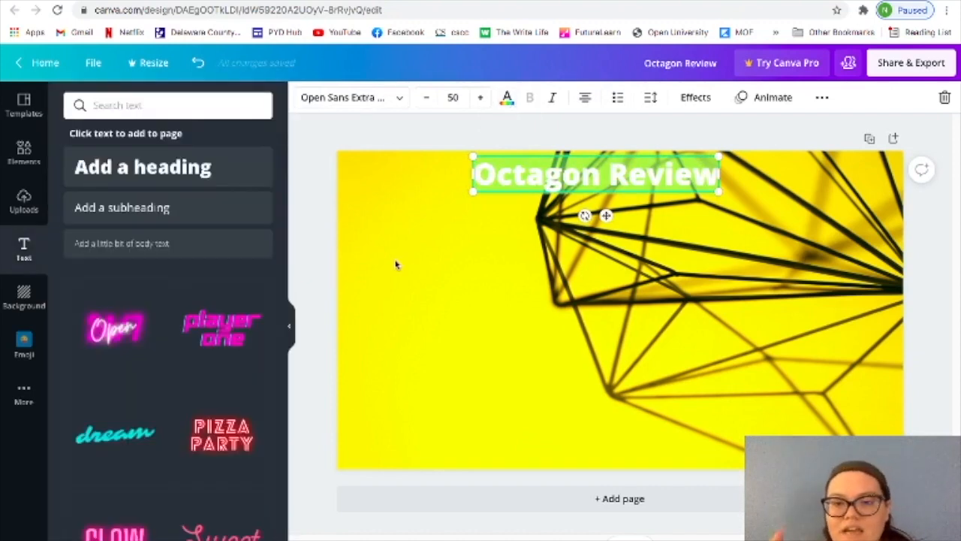
left_click(397, 264)
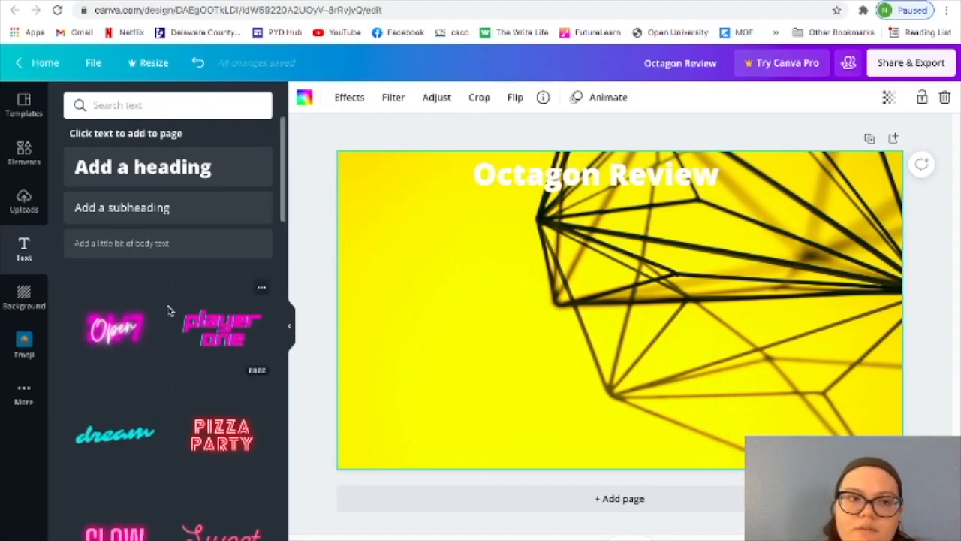
Add a square shape and reshape it into a full-width banner across the page's upper edge, behind the heading.
left_click(23, 149)
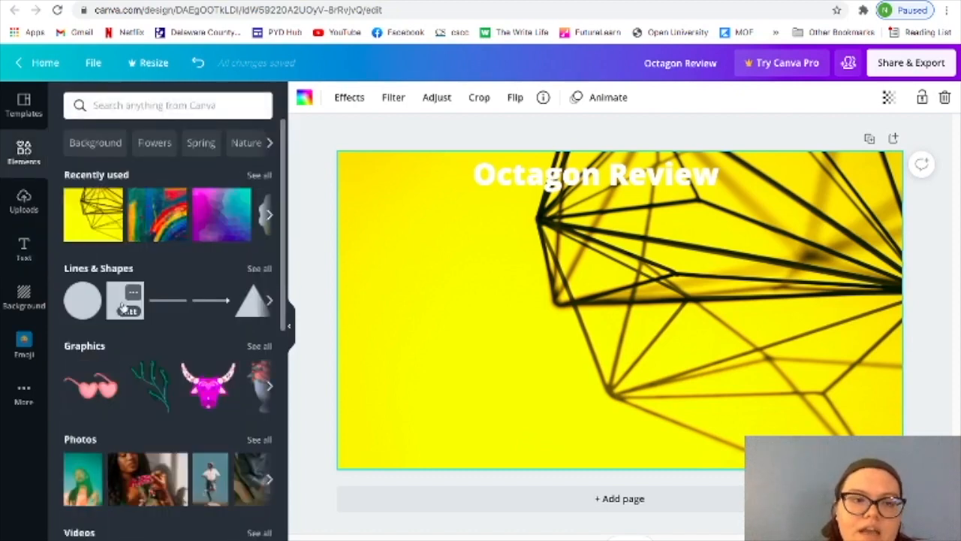
left_click(114, 301)
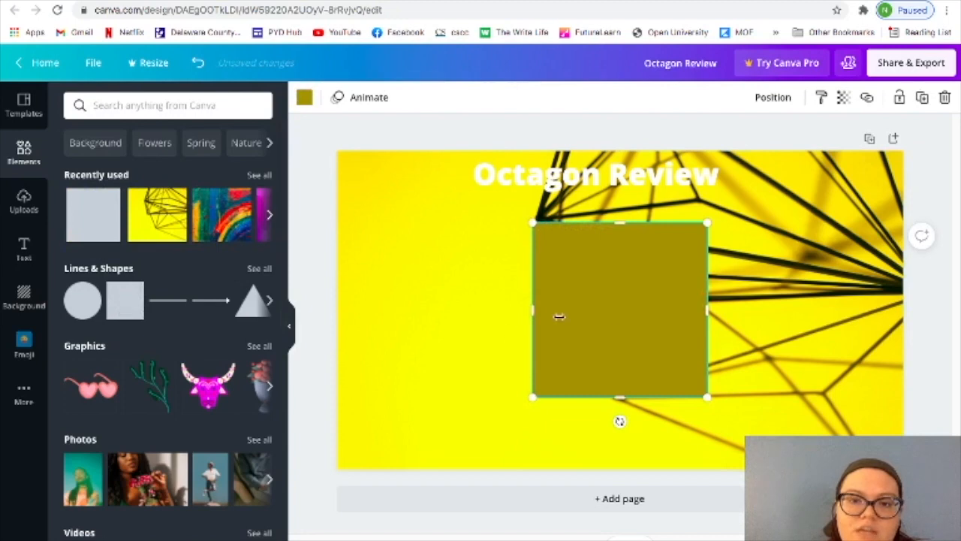
left_click_drag(596, 293, 450, 227)
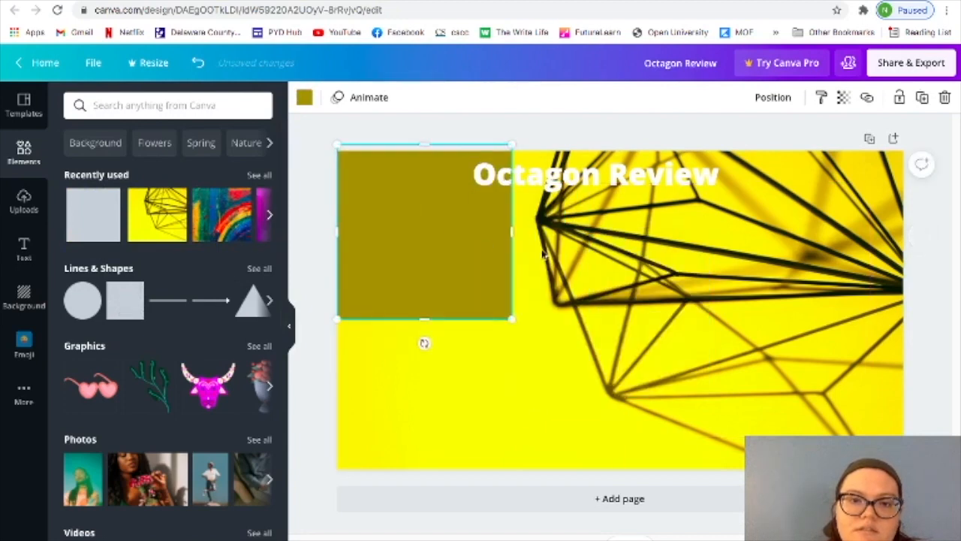
left_click_drag(511, 235, 920, 267)
left_click_drag(624, 323, 624, 211)
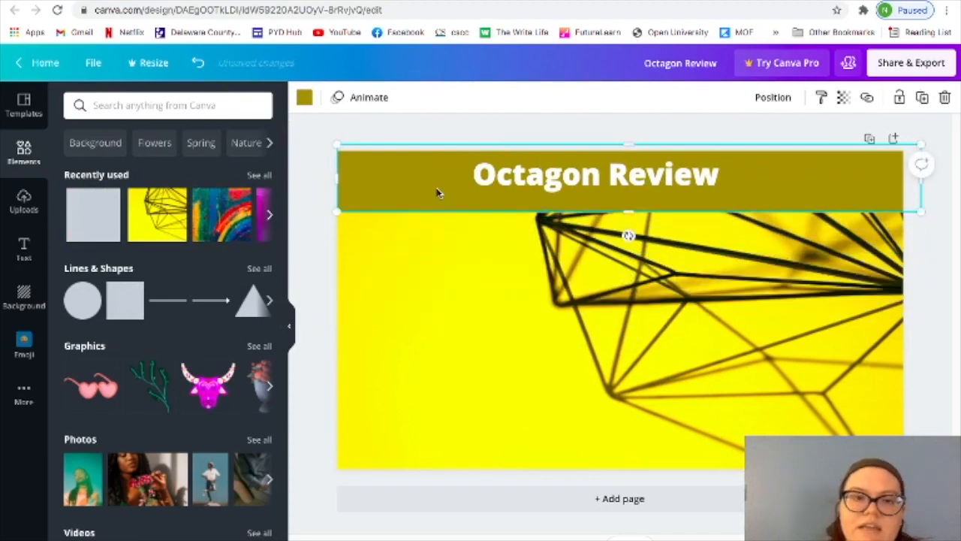
Recolour the banner light orange from the default colours and centre the "Octagon Review" heading on it.
left_click(304, 97)
left_click(78, 166)
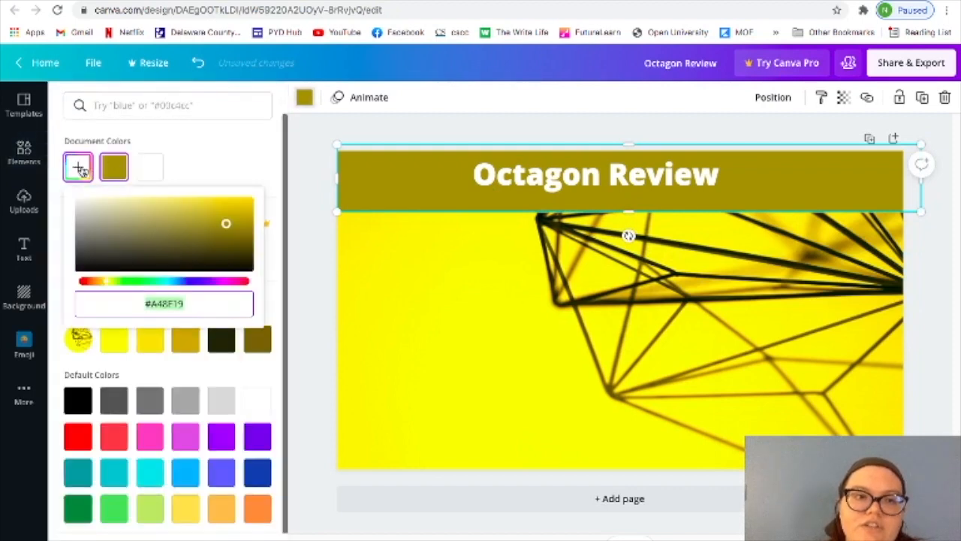
left_click(96, 283)
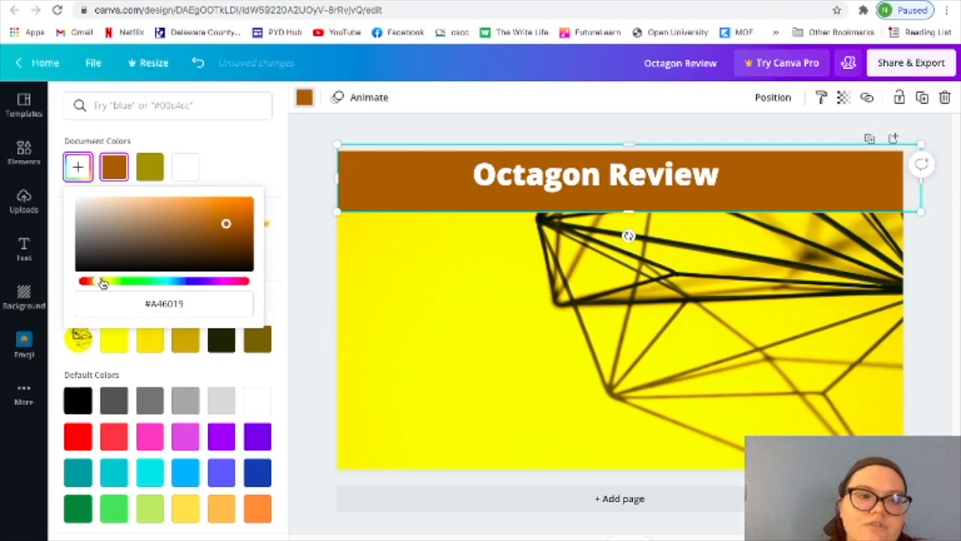
left_click(102, 284)
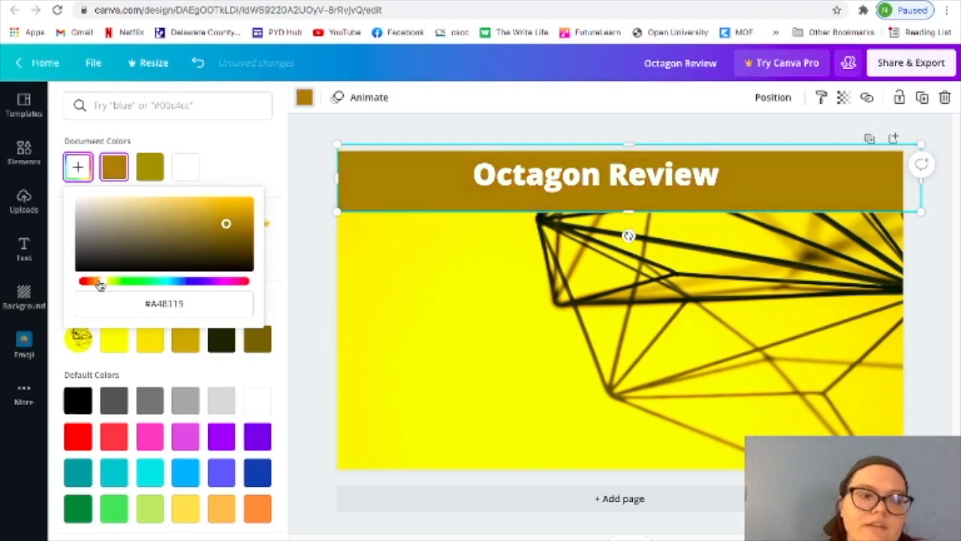
left_click(95, 282)
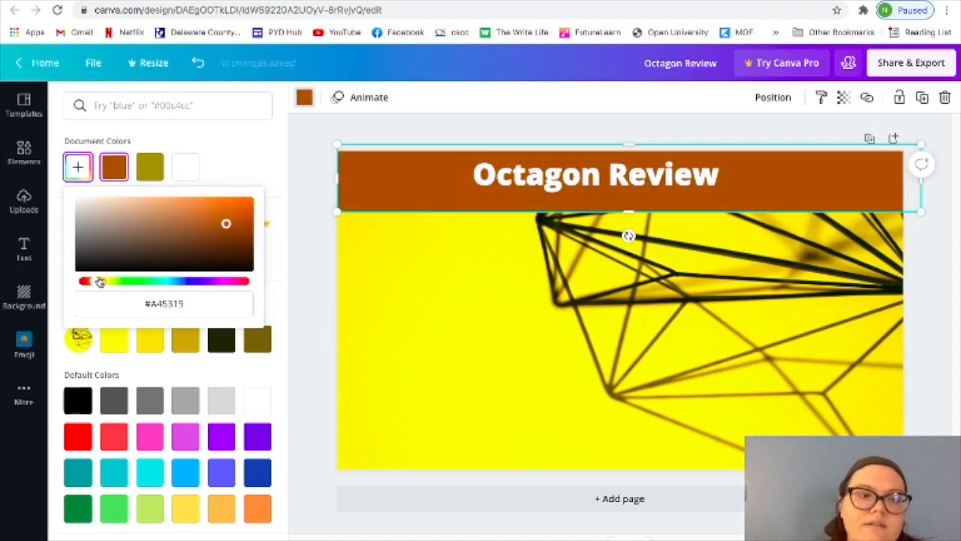
left_click(99, 281)
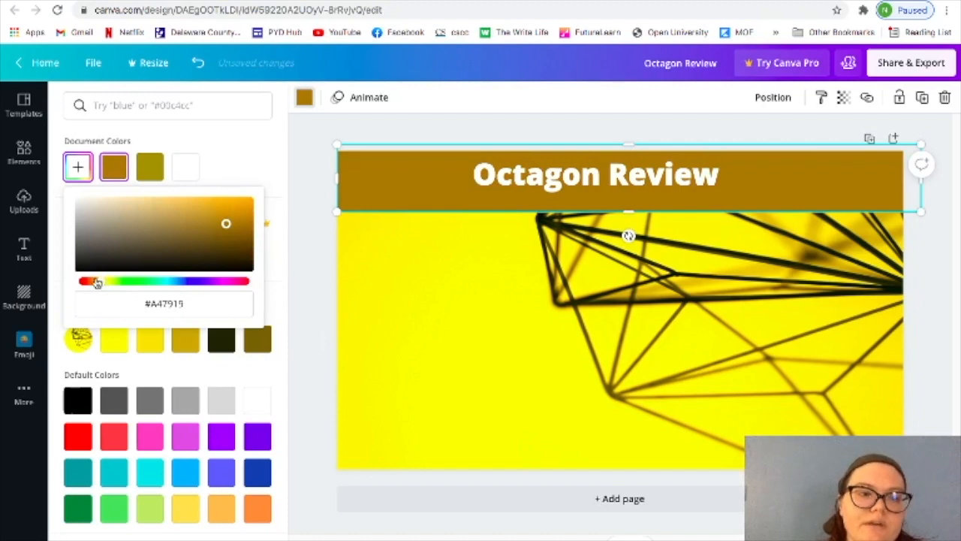
left_click(93, 282)
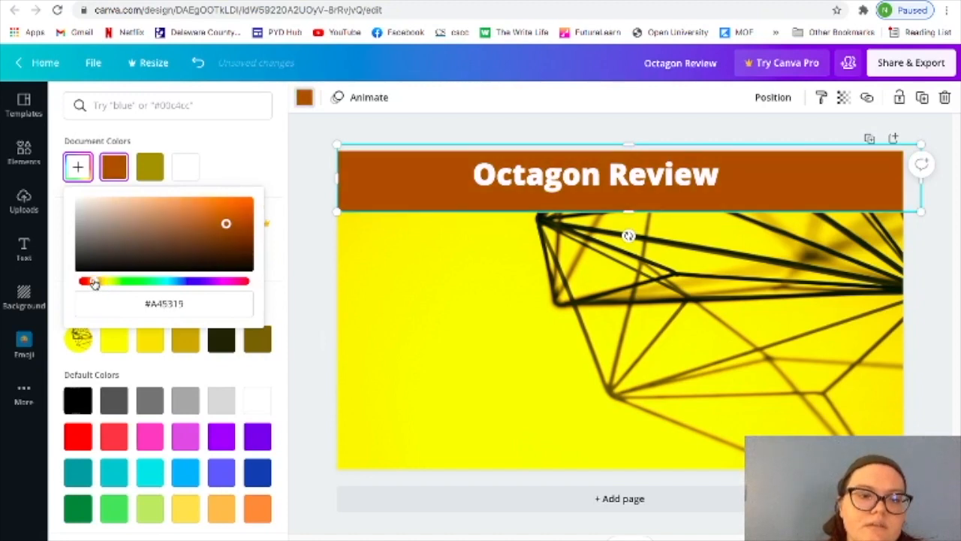
left_click(257, 509)
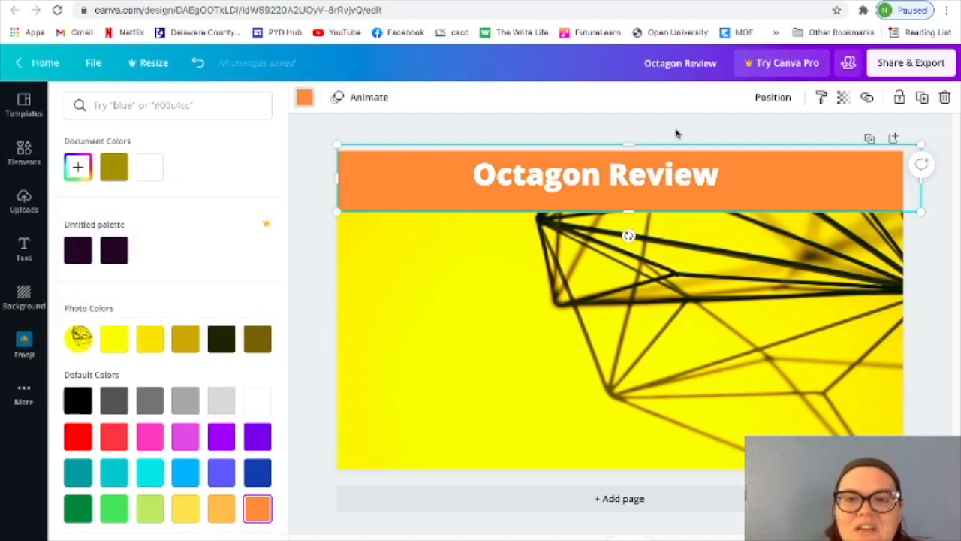
left_click(651, 178)
left_click_drag(652, 179, 682, 181)
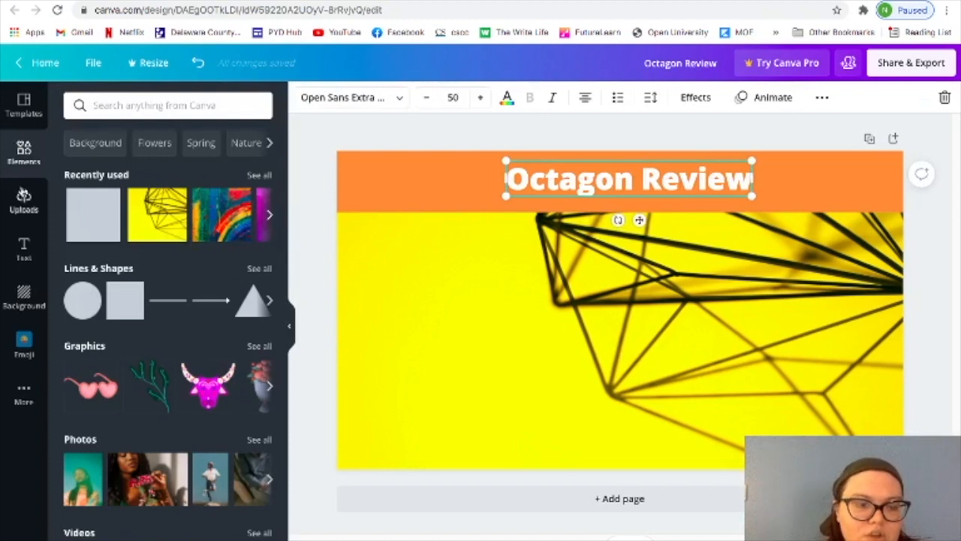
Browse the uploaded images and the suggested stock photos for pictures suited to the thumbnail.
left_click(25, 209)
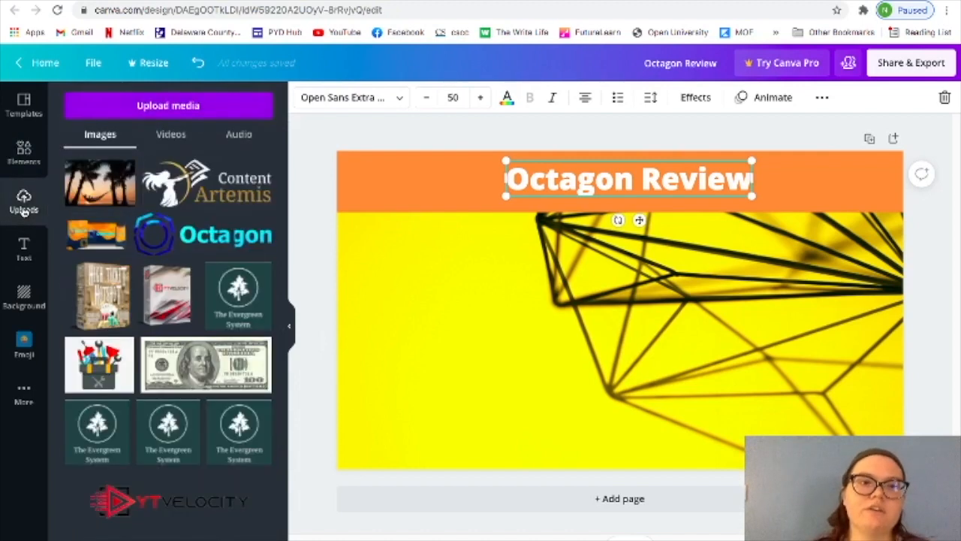
scroll(205, 184, "down", 4)
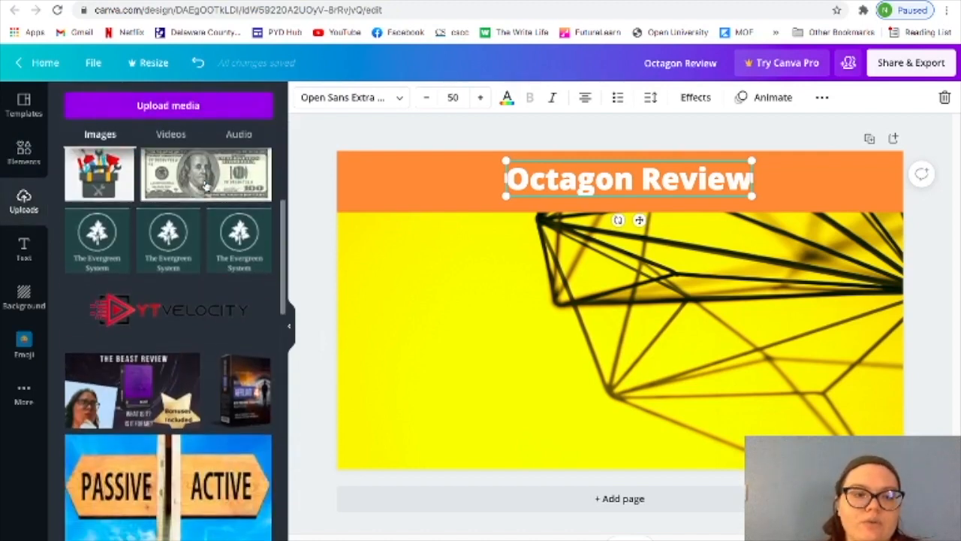
scroll(205, 183, "down", 7)
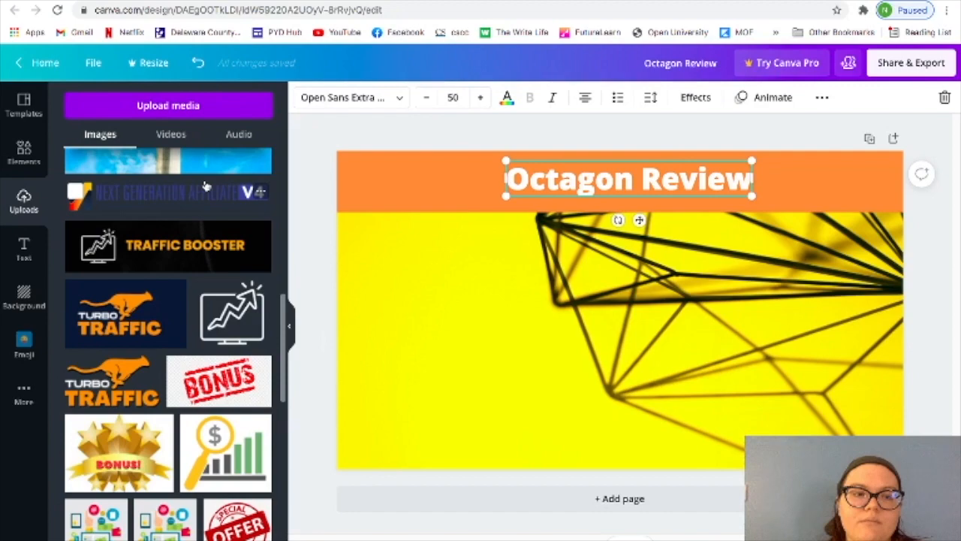
scroll(205, 184, "down", 8)
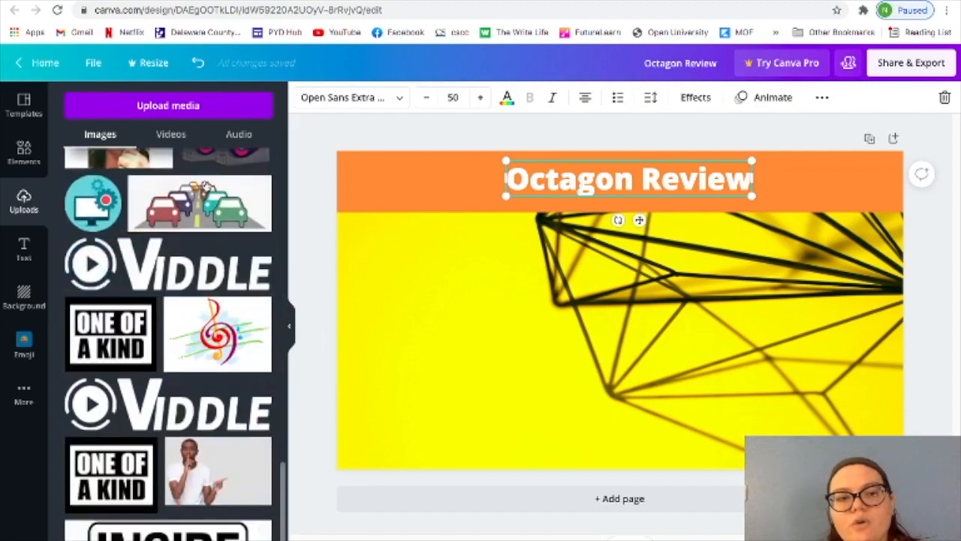
scroll(205, 184, "up", 3)
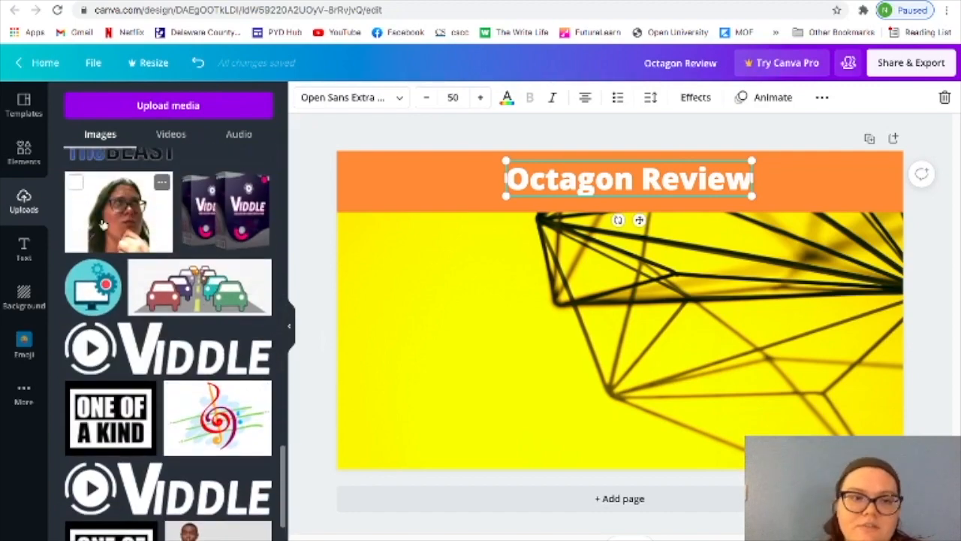
scroll(159, 248, "up", 6)
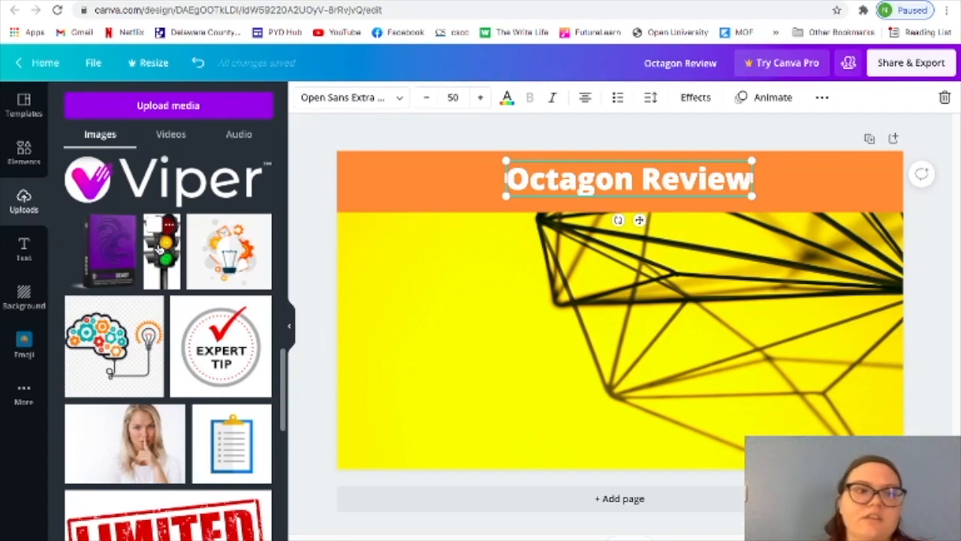
left_click(23, 152)
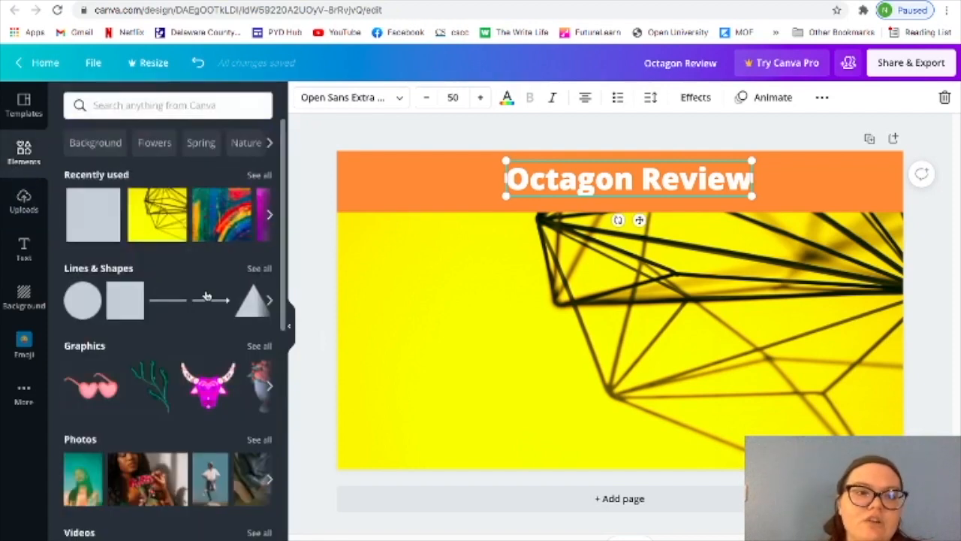
scroll(221, 361, "down", 2)
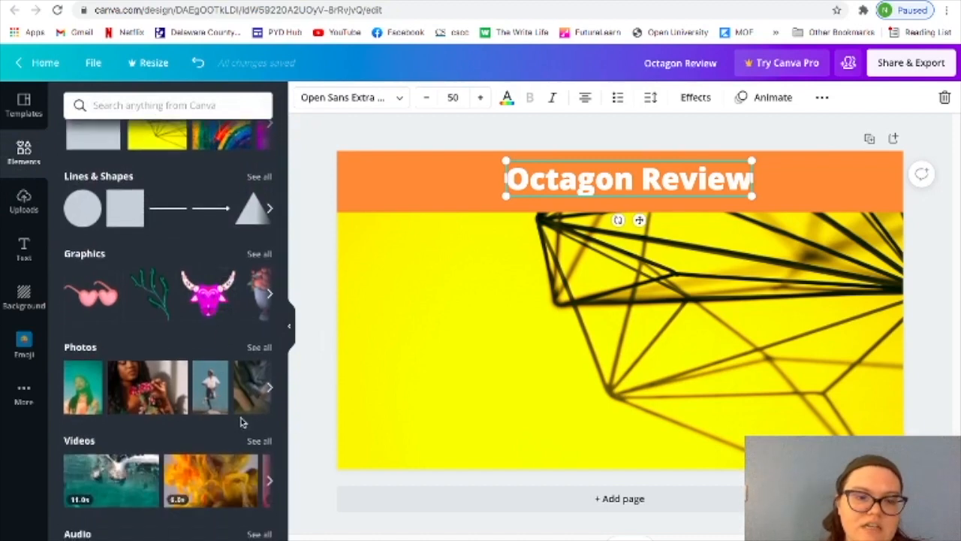
left_click(269, 388)
left_click(270, 388)
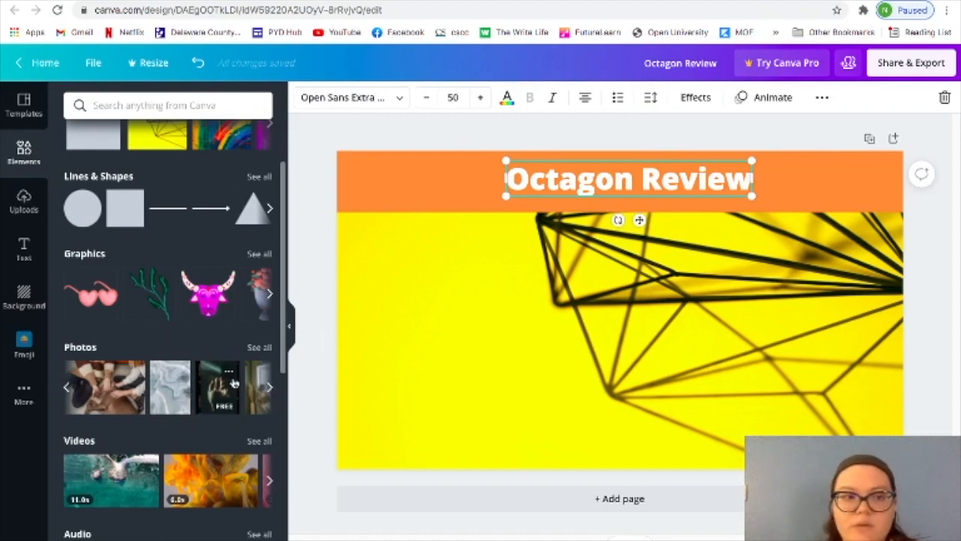
Add the uploaded Octagon logo to the page and place it over the left part of the banner.
left_click(24, 206)
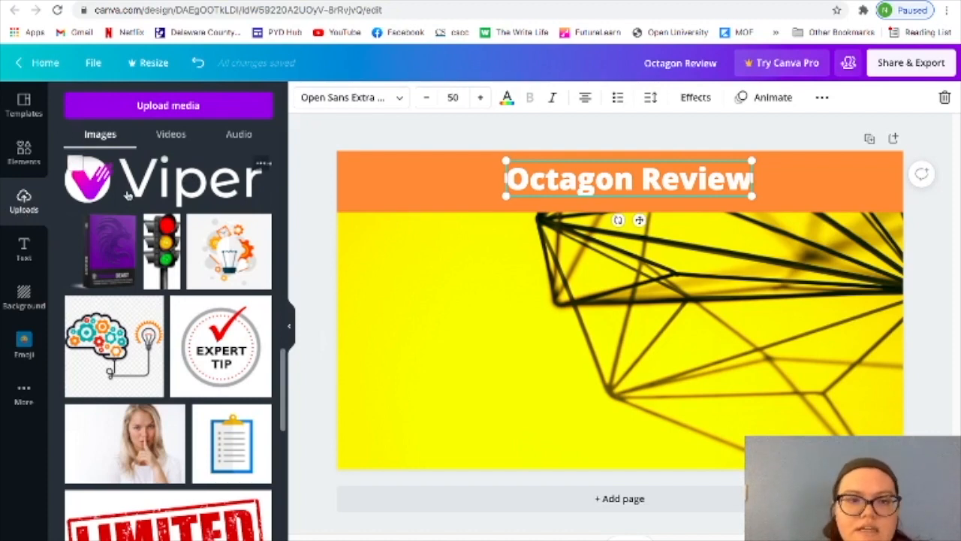
scroll(209, 196, "down", 2)
scroll(208, 196, "down", 6)
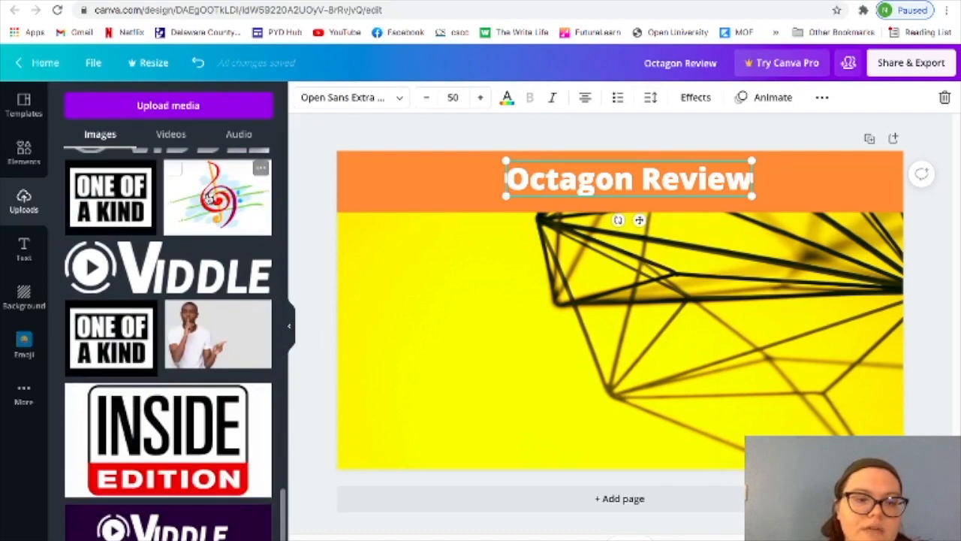
scroll(210, 198, "up", 10)
scroll(209, 198, "up", 10)
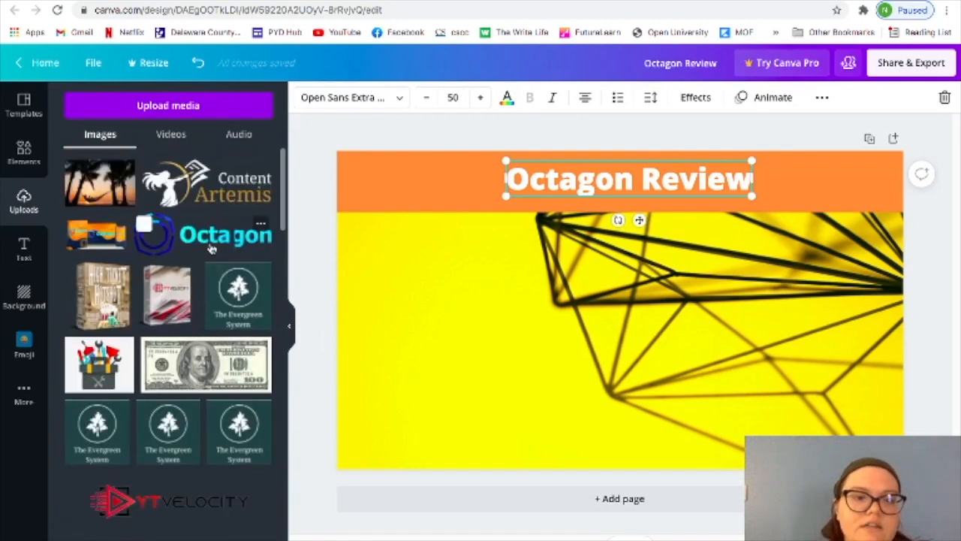
left_click(213, 244)
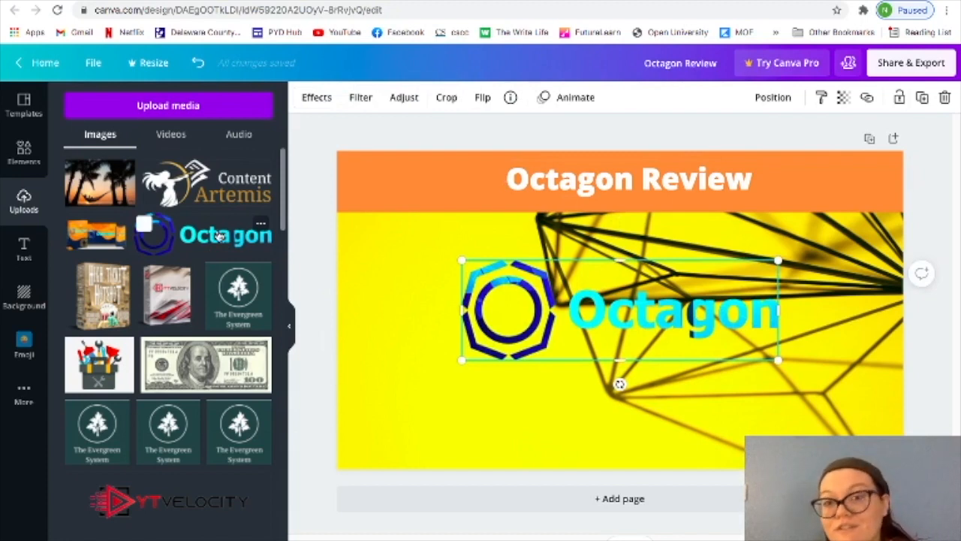
left_click_drag(219, 236, 173, 220)
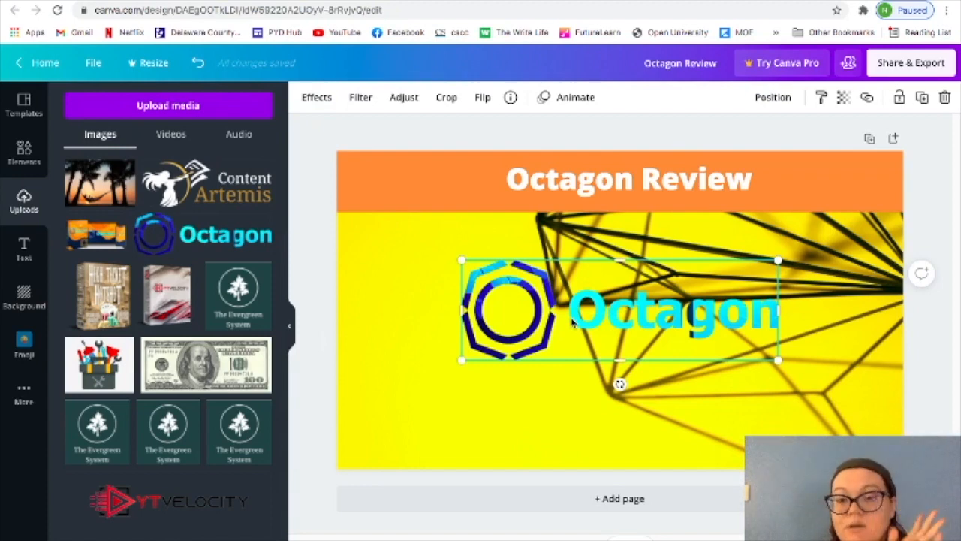
left_click_drag(572, 322, 454, 198)
Remove the word "Octagon" from the heading and place the remaining "Review" directly to the right of the logo.
left_click(605, 183)
left_click(606, 182)
left_click_drag(634, 180, 488, 178)
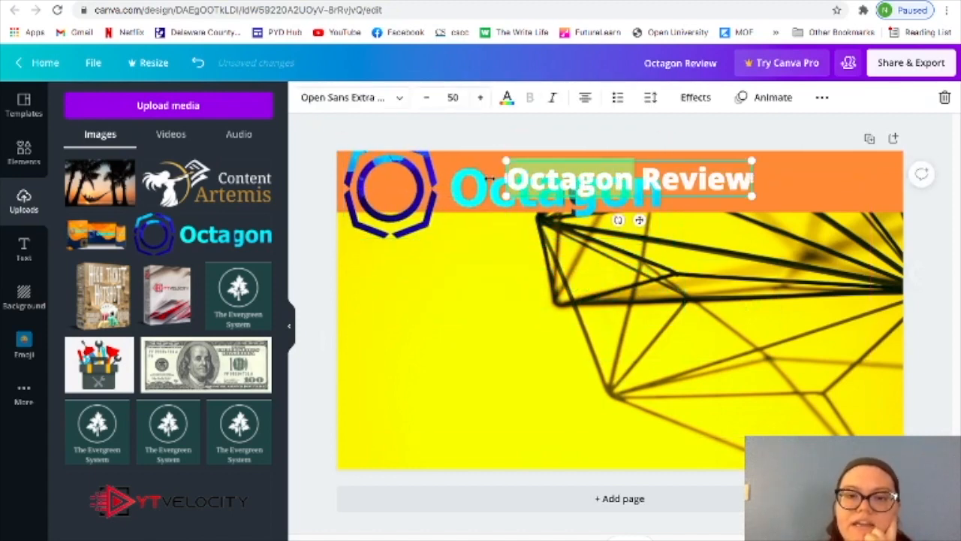
key("BackSpace")
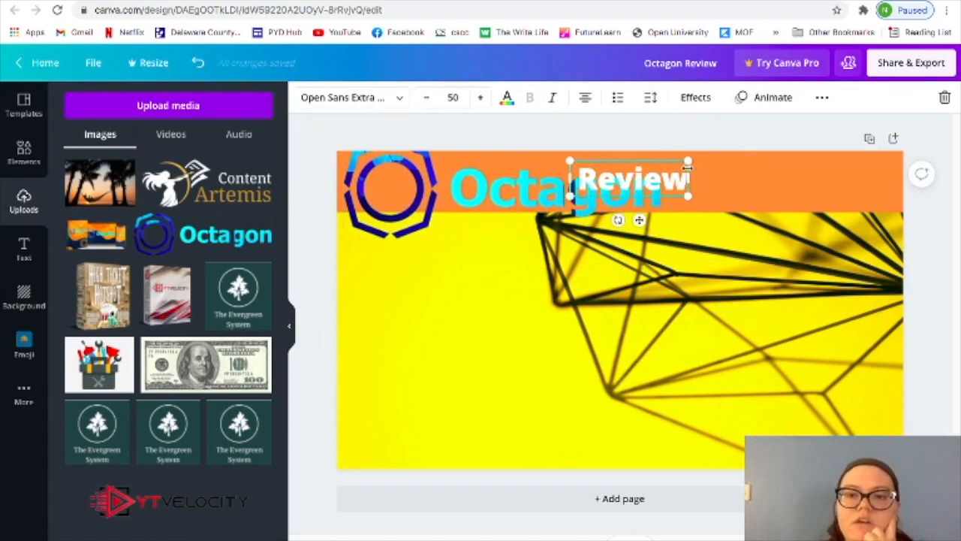
left_click_drag(669, 197, 775, 207)
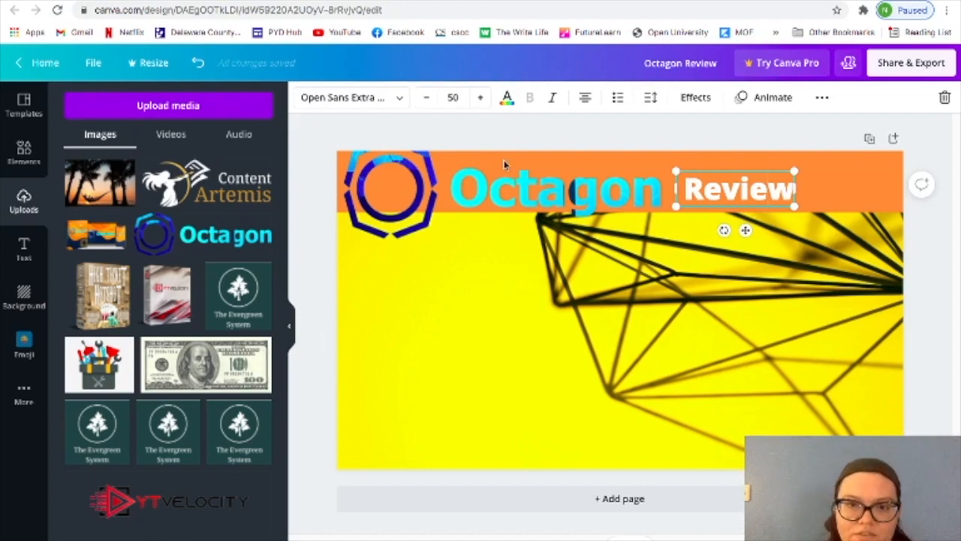
Compare the logo's blue shades on the "Review" text and set its colour to the logo's bright cyan.
left_click(506, 99)
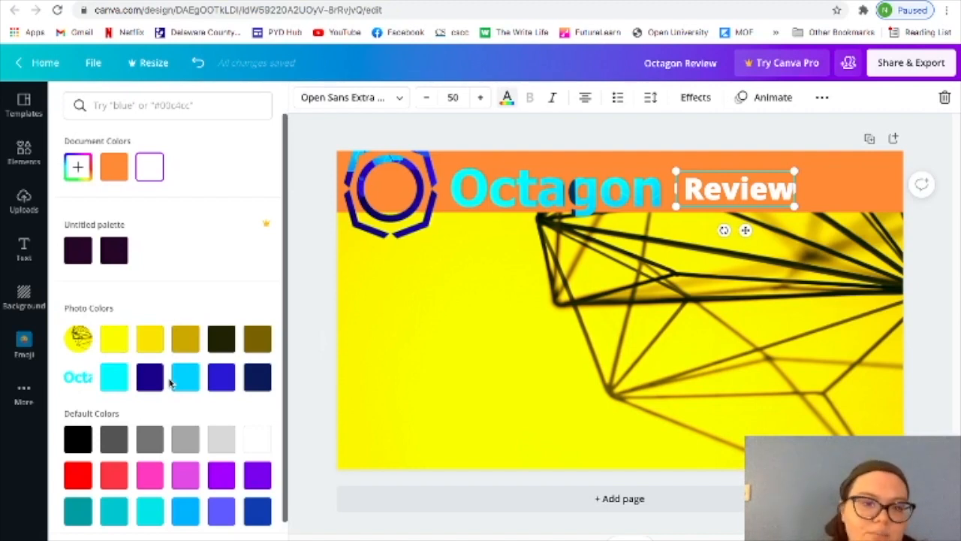
left_click(116, 388)
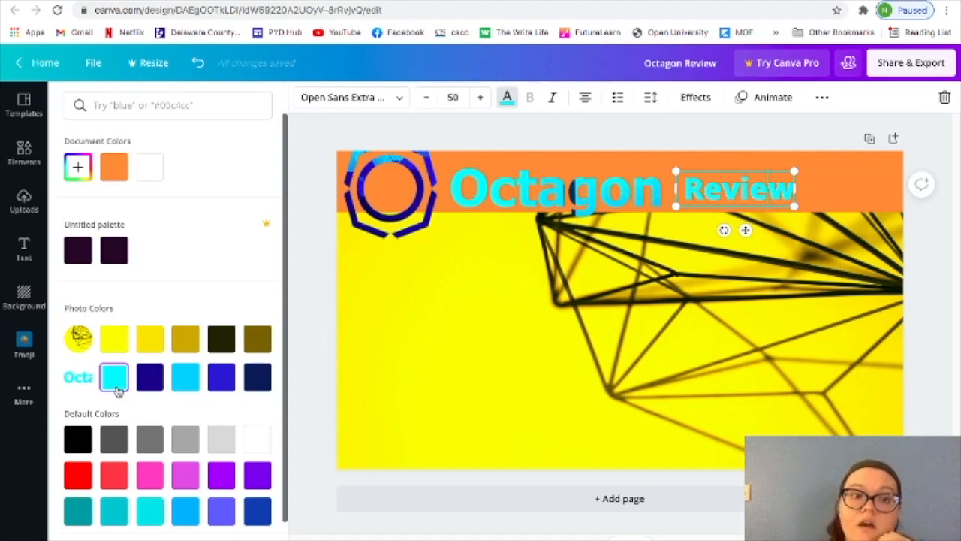
left_click(143, 383)
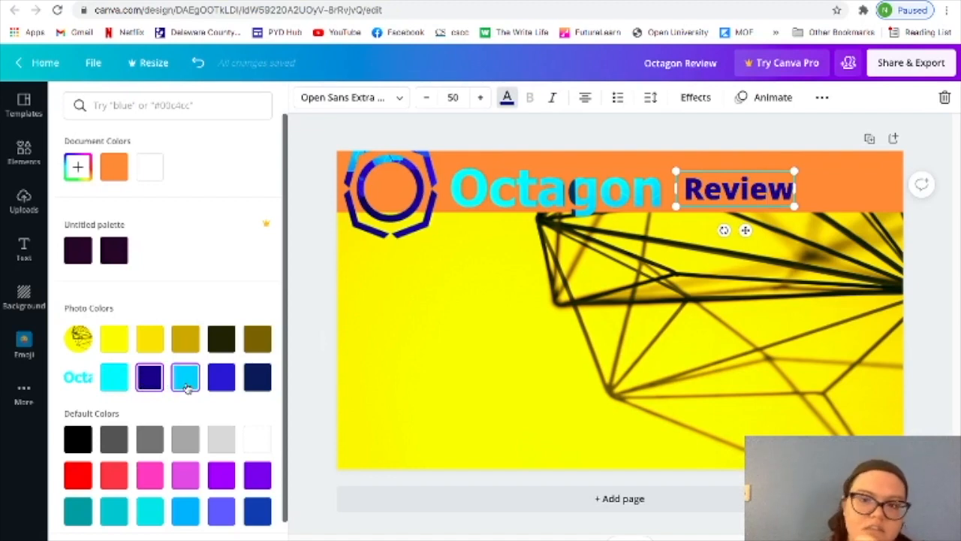
left_click(187, 385)
left_click(120, 381)
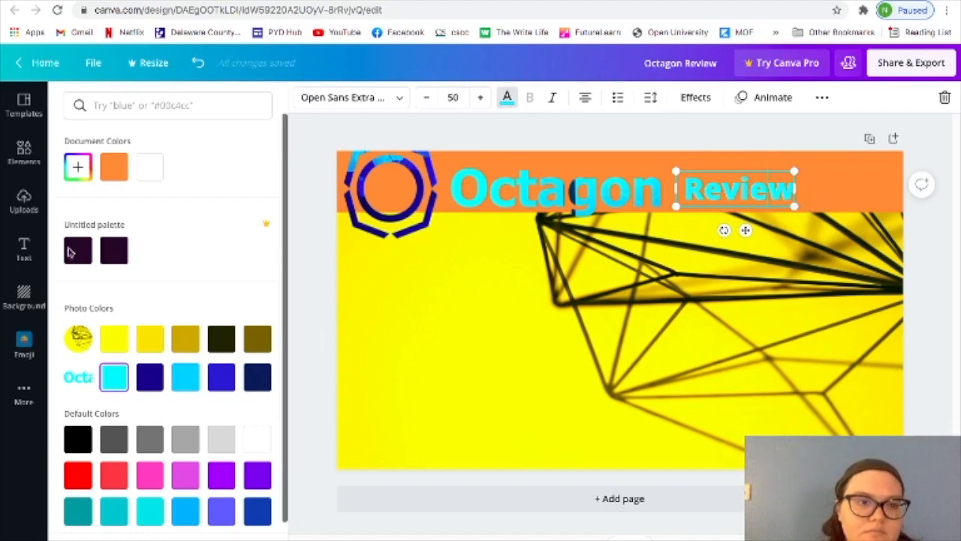
Add the uploaded Octagon product image with box, laptop and phone, and recolour the banner with that image's deeper orange.
left_click(25, 208)
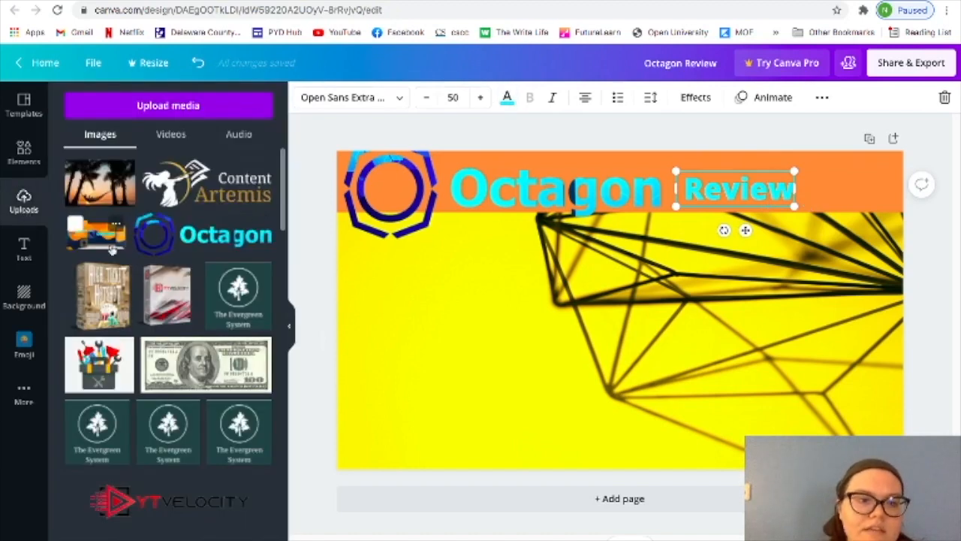
left_click(76, 225)
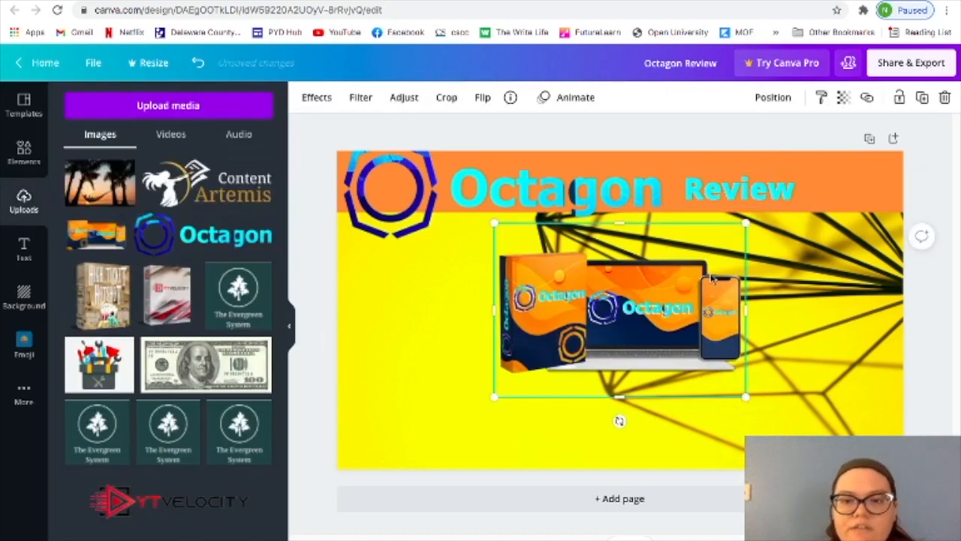
left_click(673, 177)
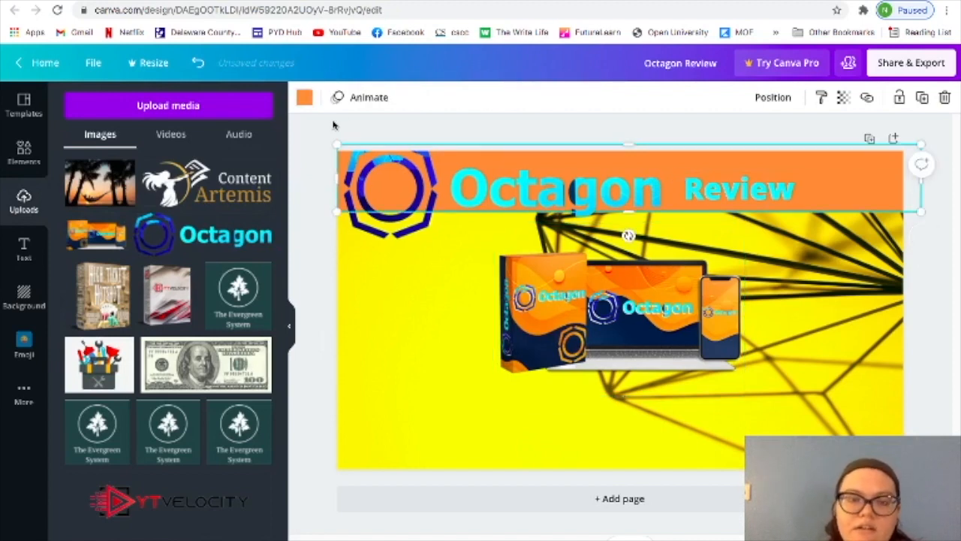
left_click(304, 100)
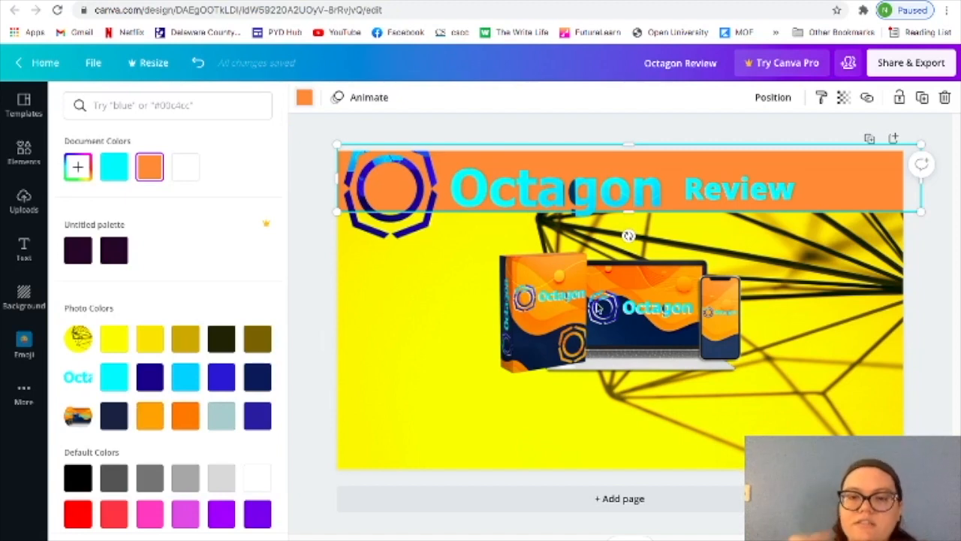
left_click(189, 422)
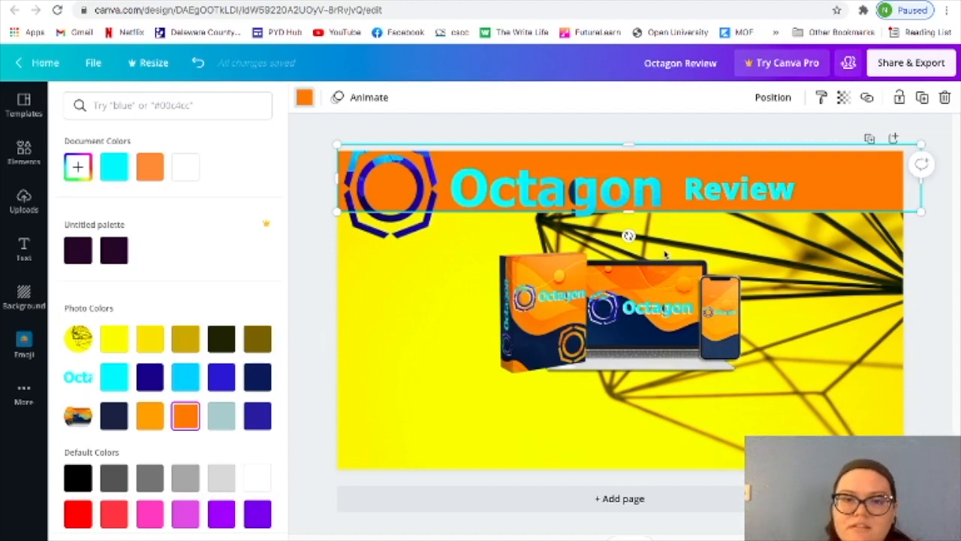
Shrink the Octagon logo to nearly the banner's height and reposition it beside the "Review" text.
left_click(545, 204)
left_click_drag(354, 235, 405, 218)
left_click_drag(507, 183, 490, 192)
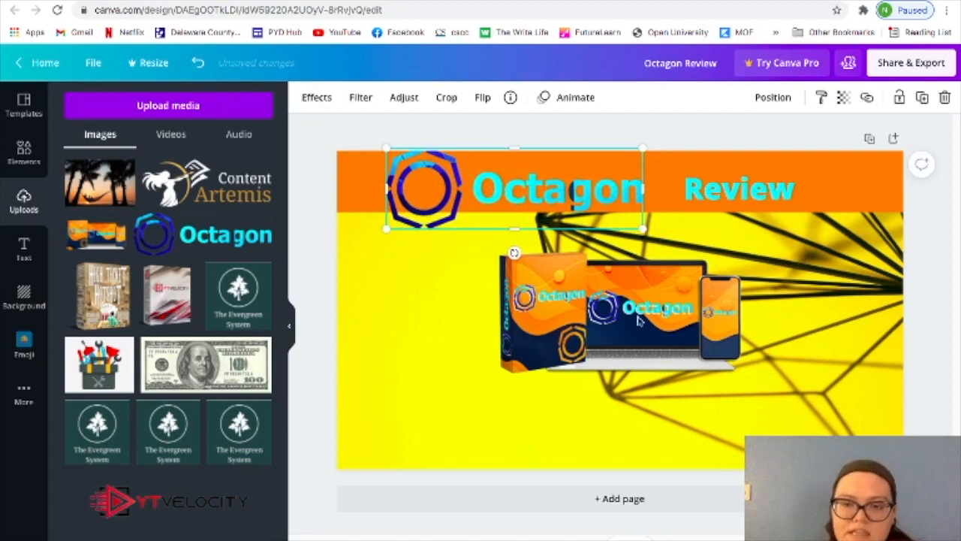
Move the "Review" text up against the Octagon logo and enlarge it to font size 76.6.
left_click(709, 191)
mouse_move(676, 167)
left_mouse_down()
mouse_move(627, 161)
mouse_move(718, 177)
mouse_move(686, 178)
left_mouse_up()
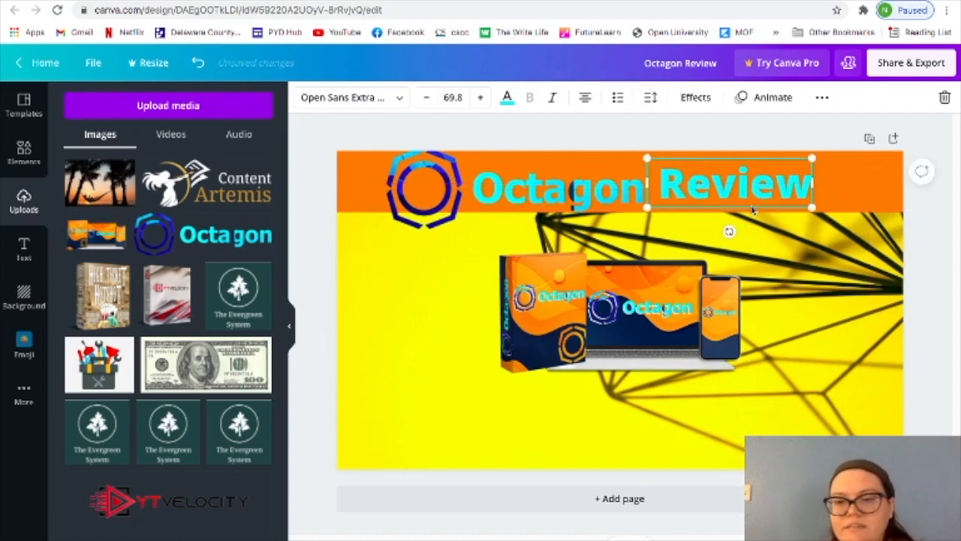
left_click_drag(812, 207, 829, 218)
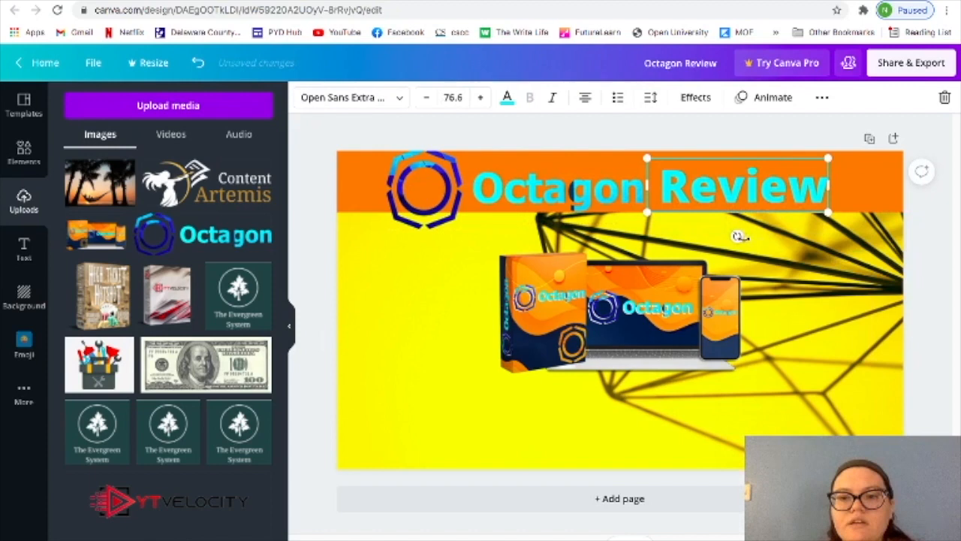
left_click_drag(737, 235, 728, 255)
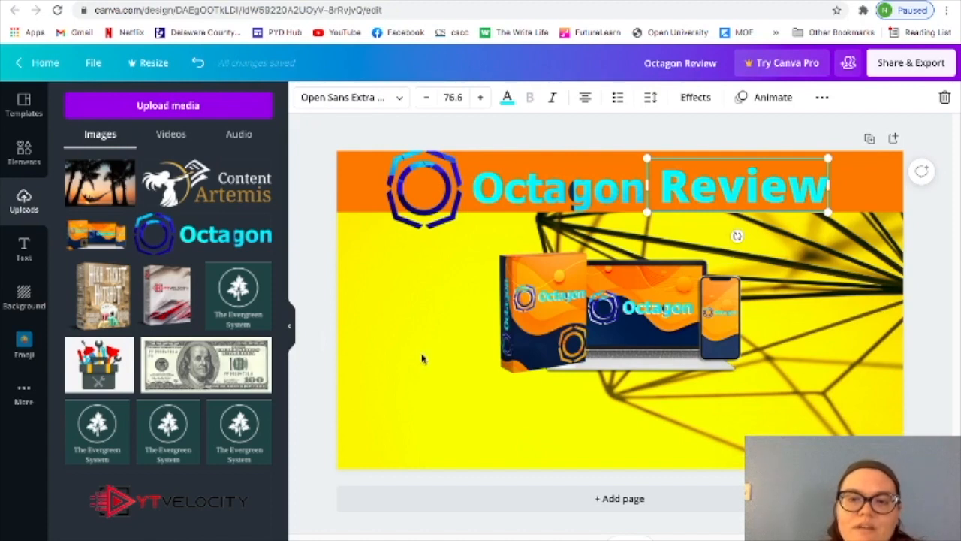
Add the uploaded photo of the woman in glasses with hand on chin and place it in the design's lower-left corner.
left_click(374, 384)
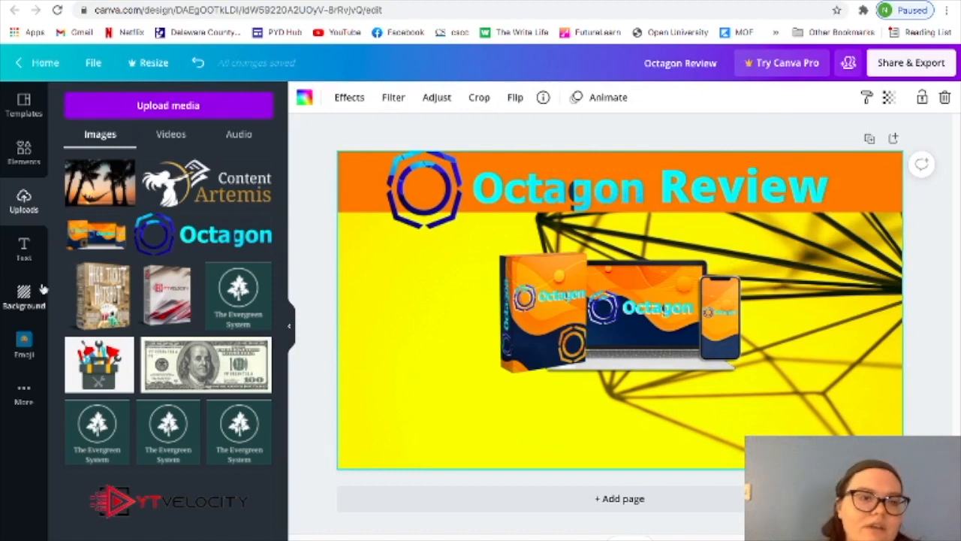
scroll(158, 256, "down", 8)
scroll(158, 256, "up", 4)
scroll(159, 256, "up", 1)
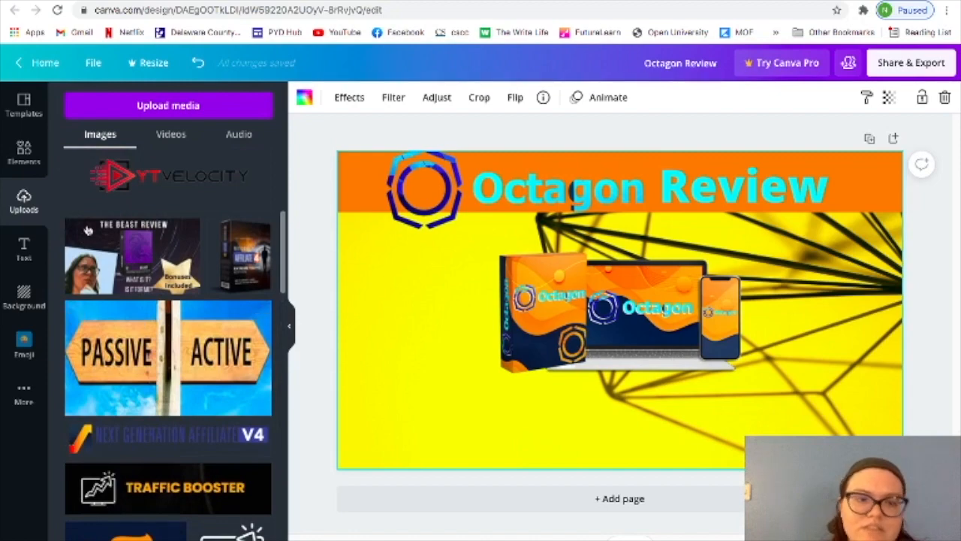
scroll(201, 252, "down", 6)
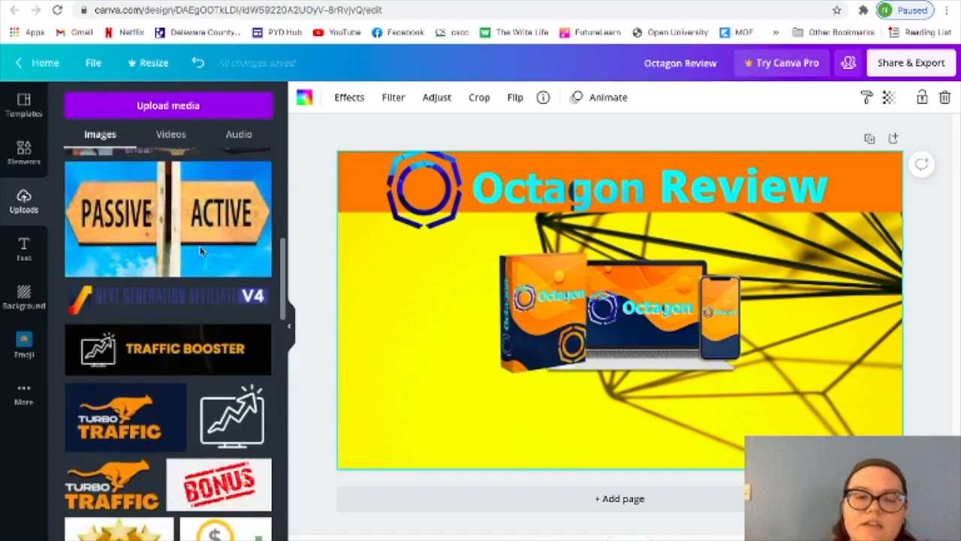
scroll(201, 252, "down", 7)
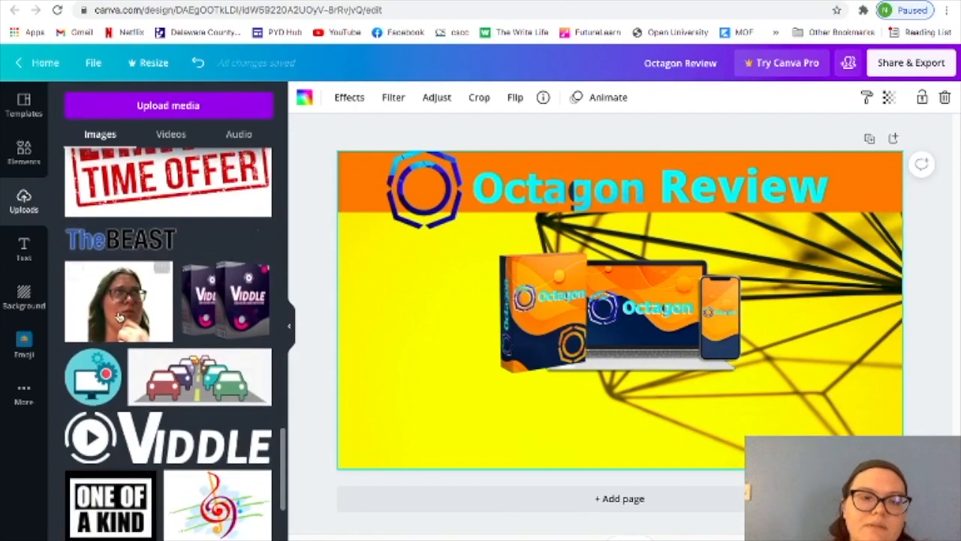
left_click(119, 317)
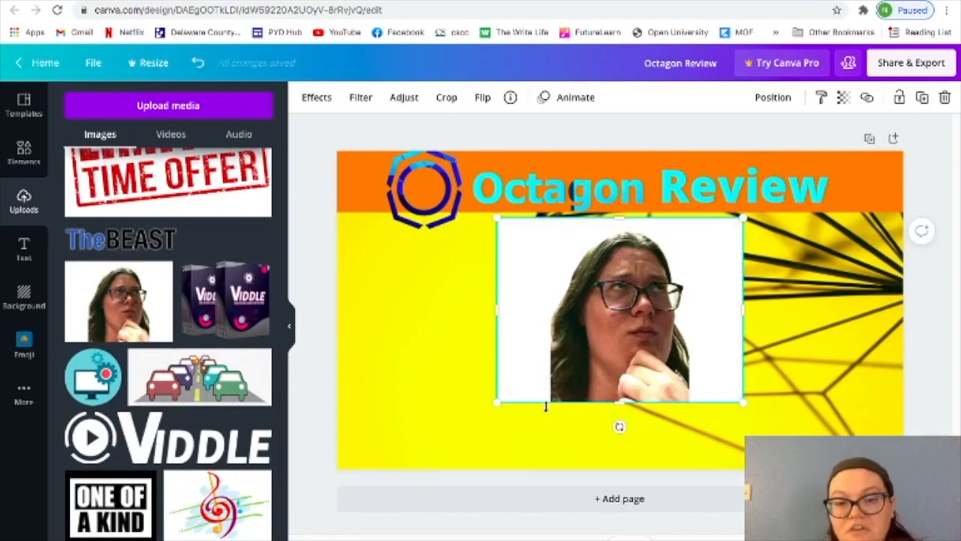
left_click_drag(586, 372, 388, 449)
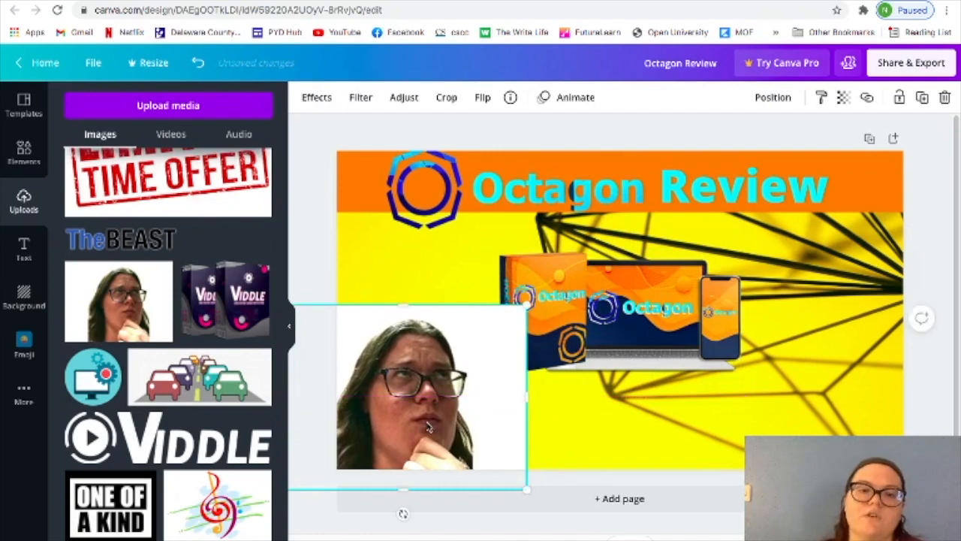
Bring the Octagon product image to the front so it overlaps the woman's photo.
left_click(304, 516)
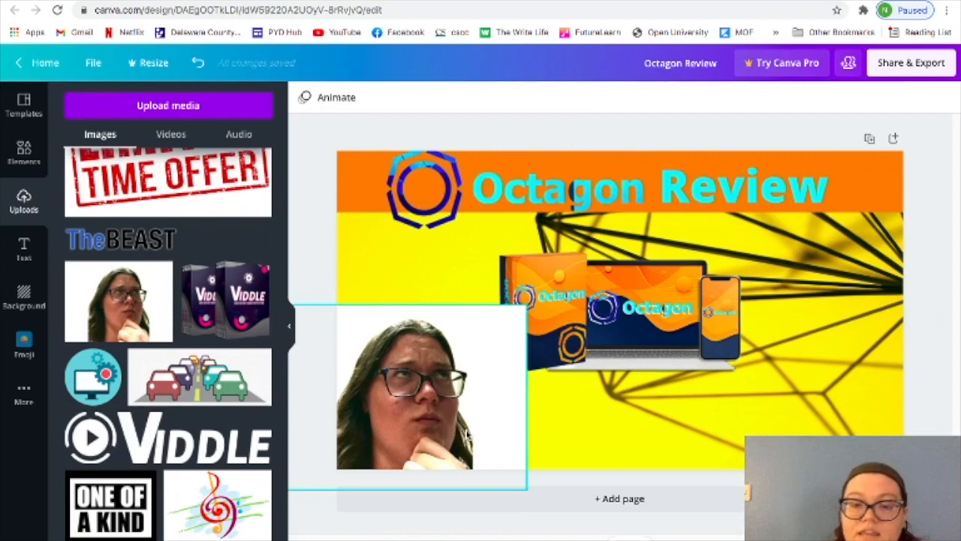
right_click(661, 304)
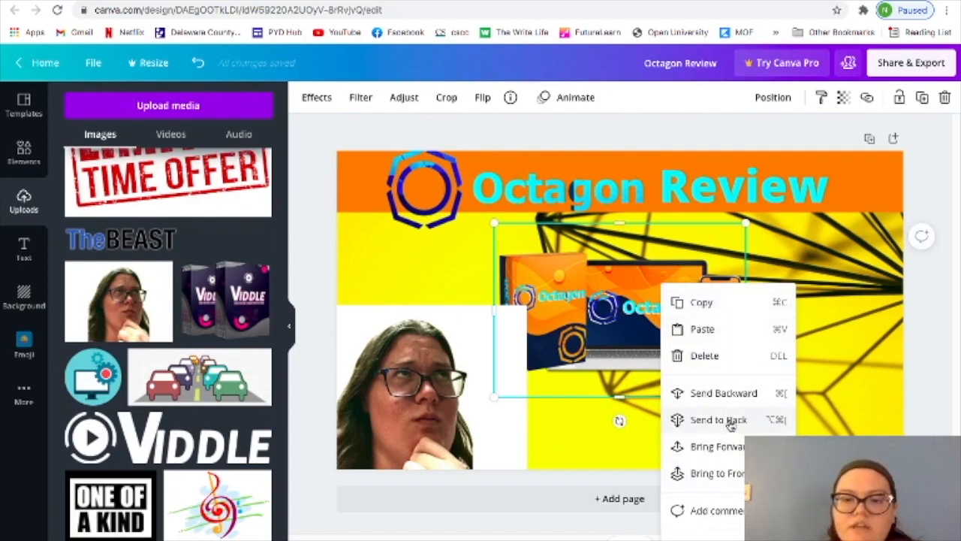
left_click(717, 473)
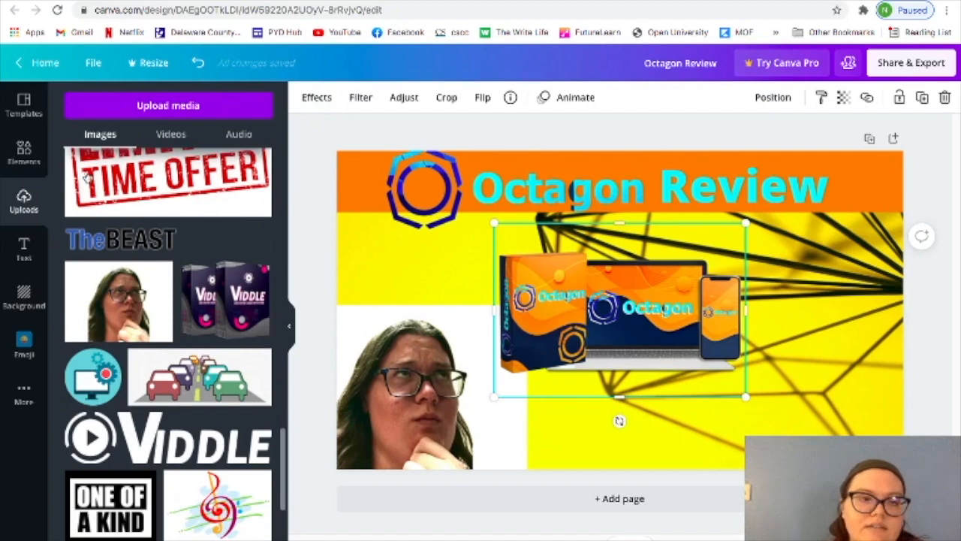
Search the elements for "stars" and add the free solid gold star to the design.
left_click(25, 152)
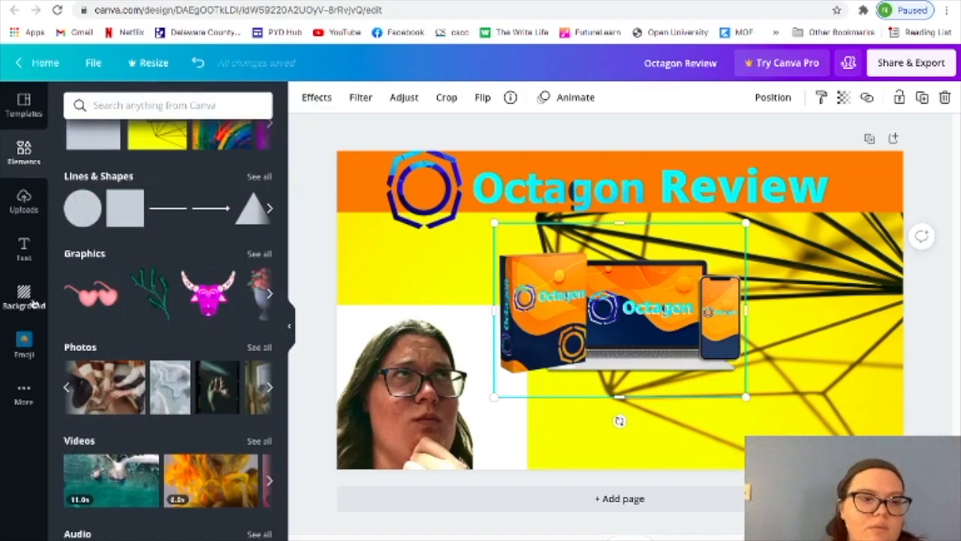
scroll(202, 301, "up", 2)
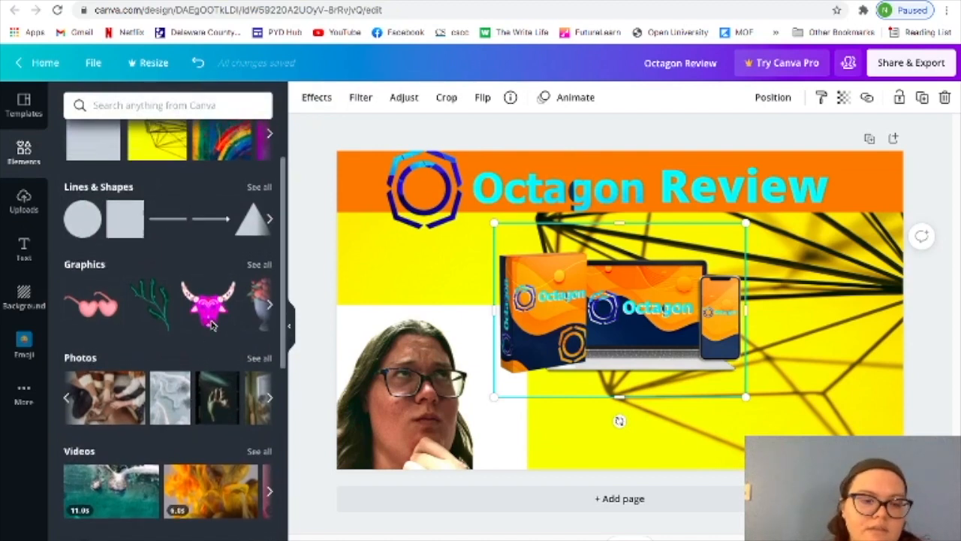
left_click(138, 103)
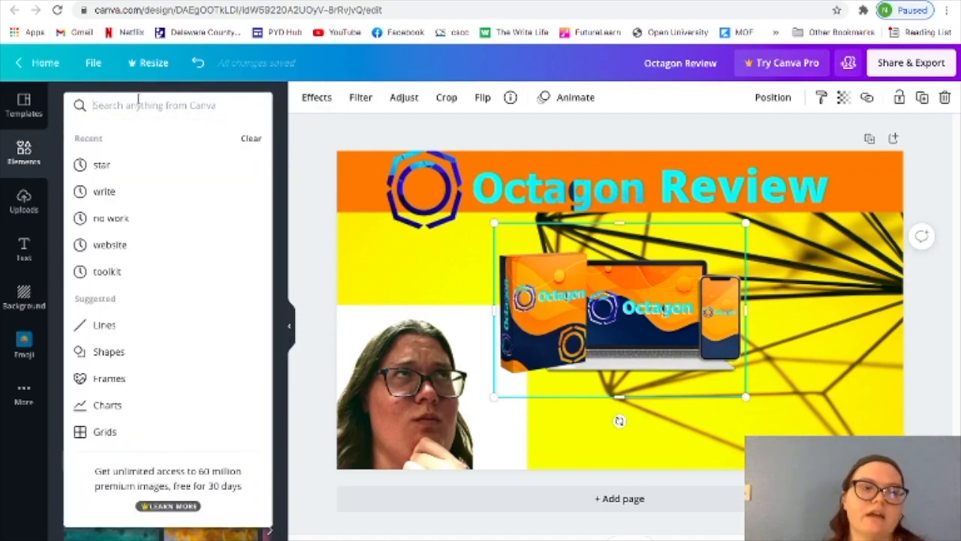
type("stars")
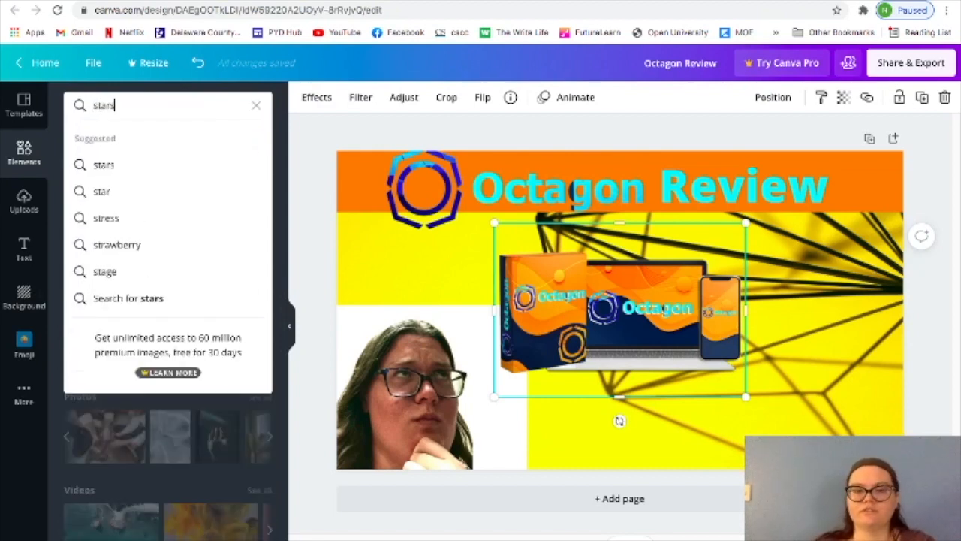
key("Return")
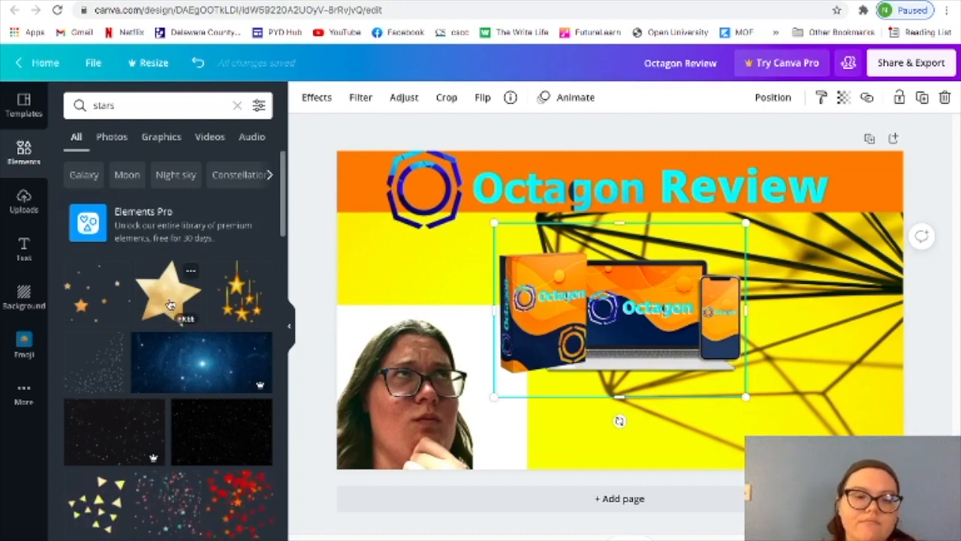
scroll(169, 304, "down", 8)
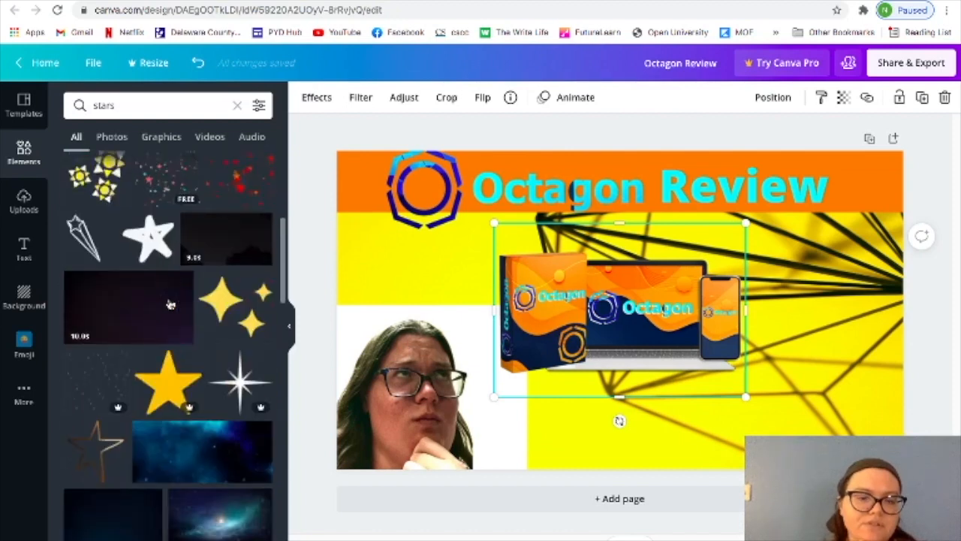
scroll(170, 304, "down", 3)
scroll(170, 304, "up", 4)
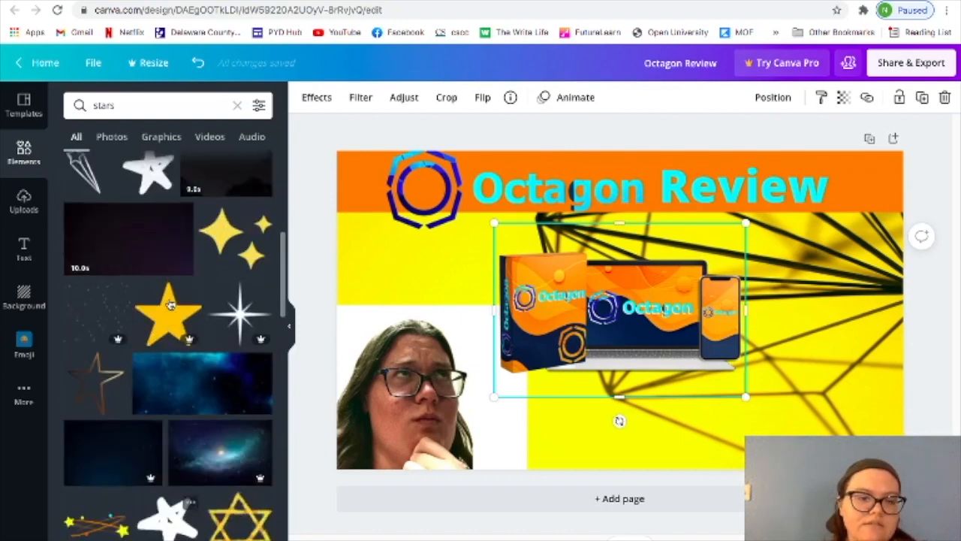
scroll(170, 304, "up", 5)
left_click(163, 292)
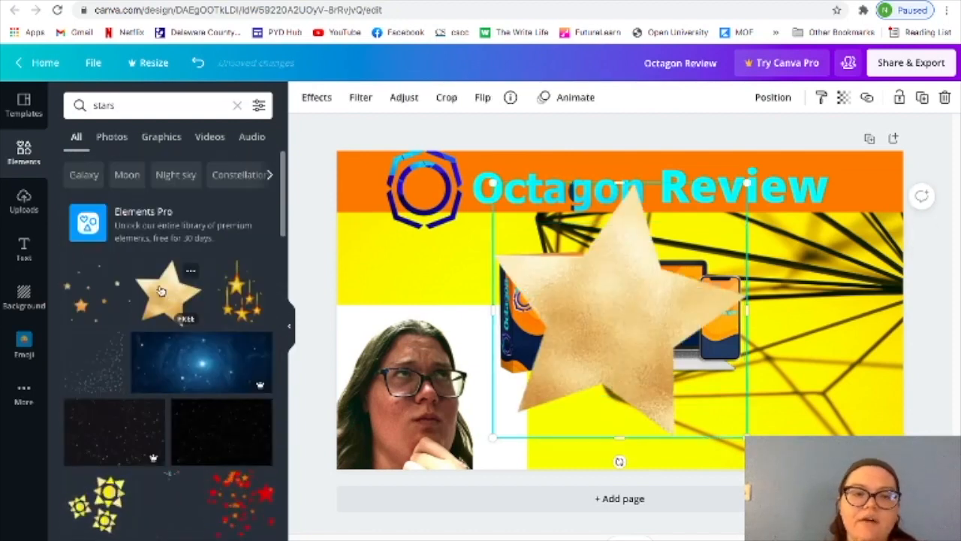
Rotate the gold star and place it in the design's lower-right corner, running partly off the page.
left_click_drag(639, 333, 786, 409)
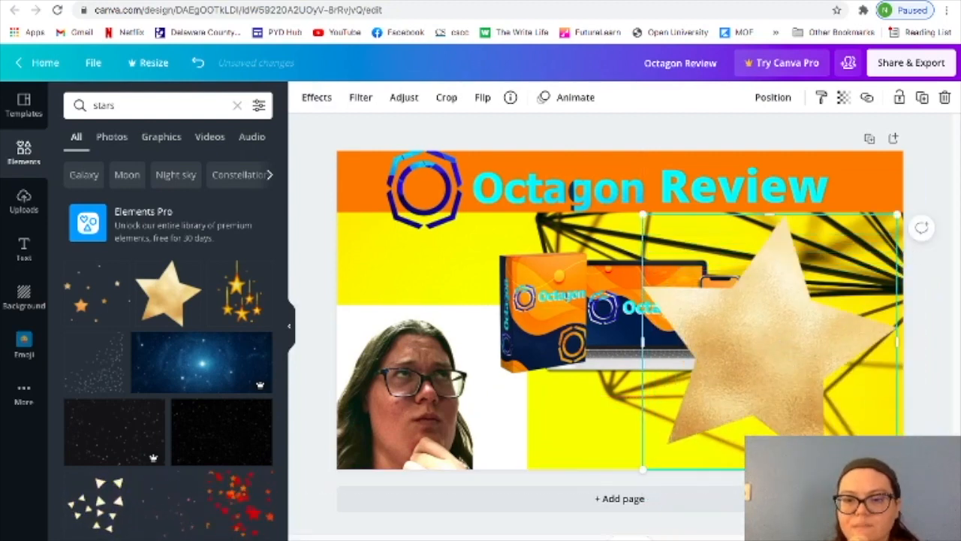
left_click_drag(921, 228, 844, 167)
left_click_drag(839, 467, 905, 525)
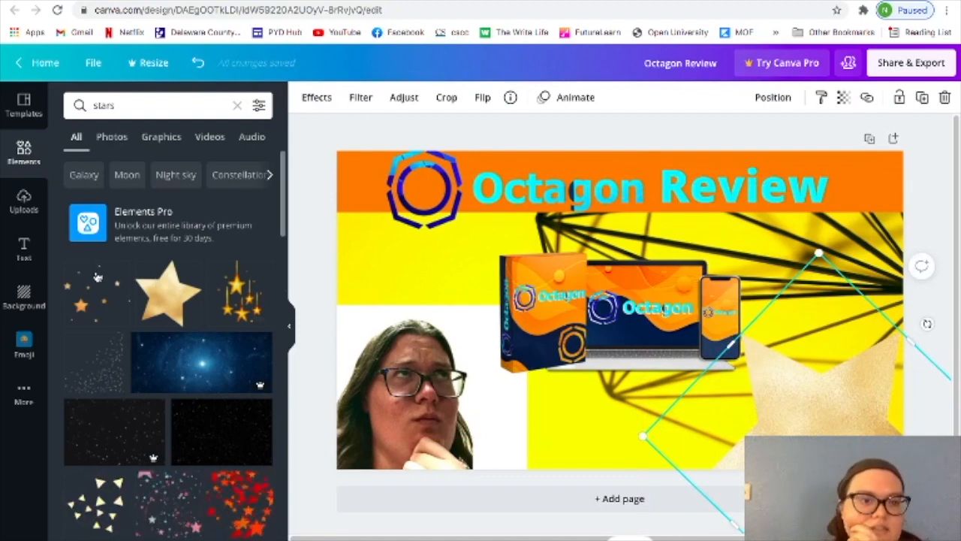
Enlarge the Octagon product image and reposition it beneath the banner, between the woman's photo and the star.
left_click(23, 250)
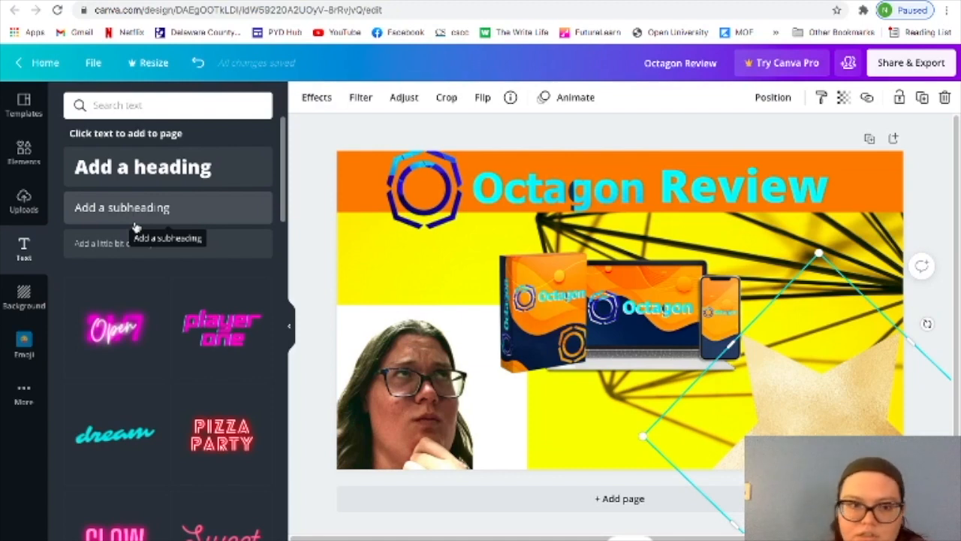
left_click(509, 258)
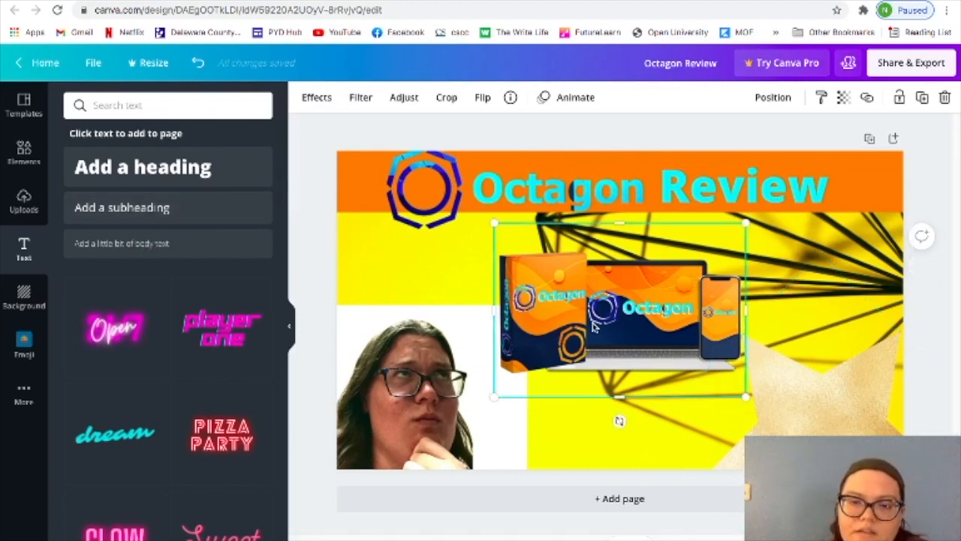
left_click_drag(462, 217, 467, 203)
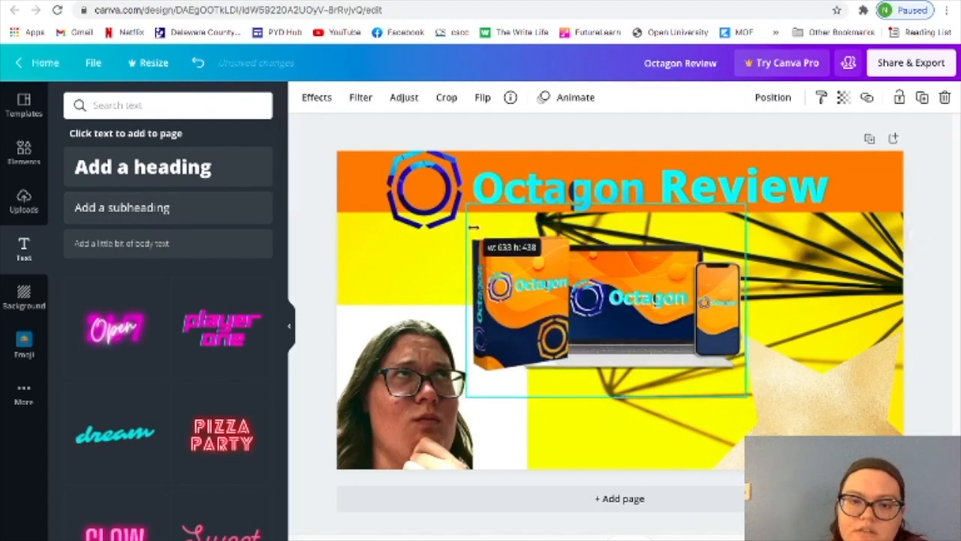
left_click_drag(789, 422, 794, 421)
Send the gold star to the back, behind the product image.
left_click(820, 426)
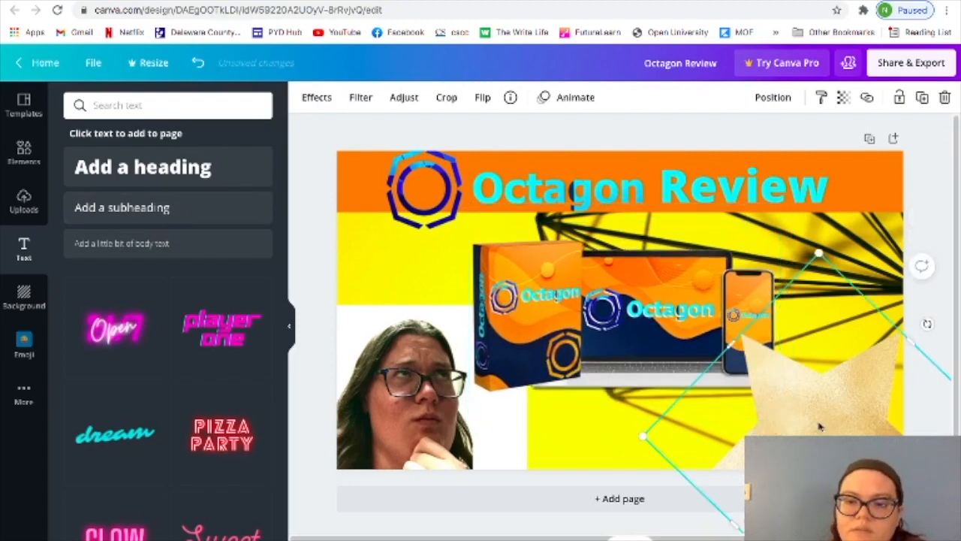
right_click(820, 426)
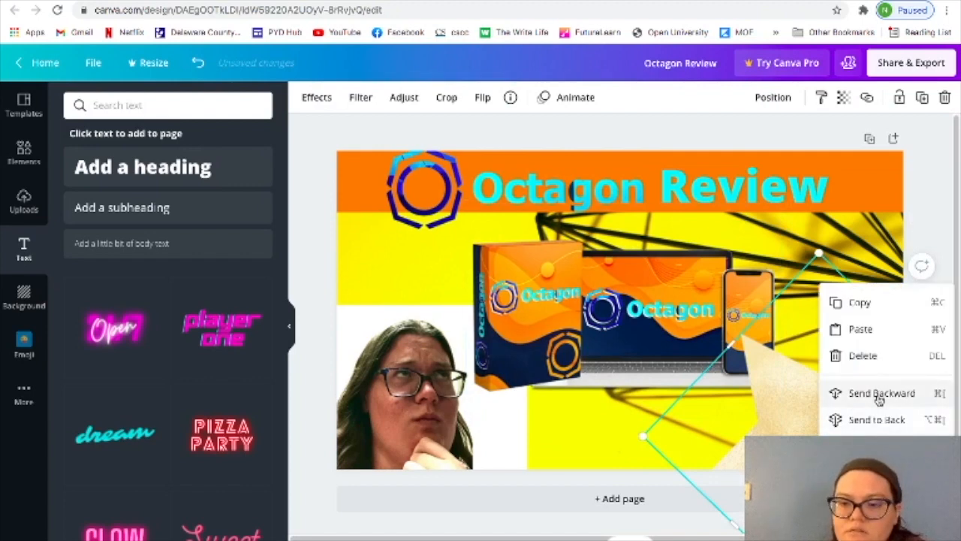
left_click(876, 419)
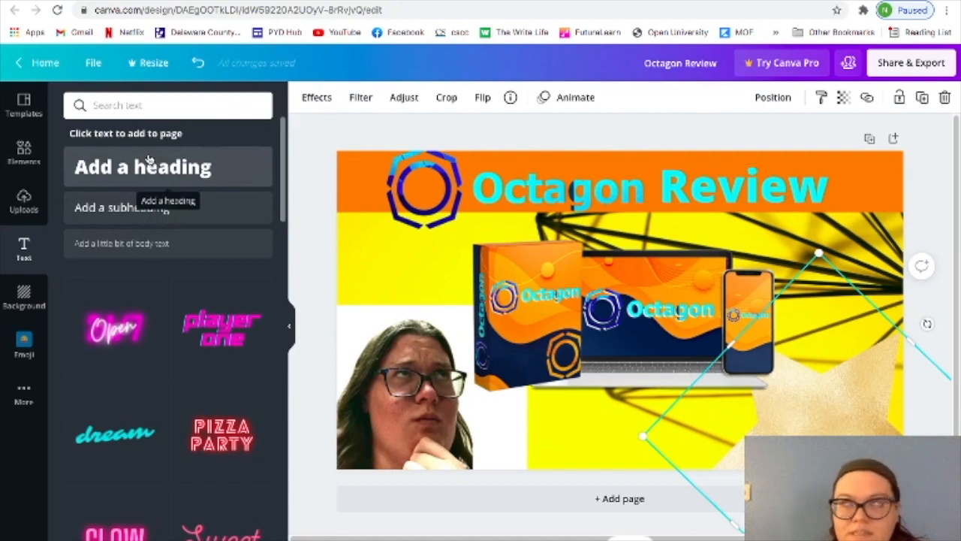
Add a subheading text box over the gold star and set its font to Archivo Black.
left_click(154, 213)
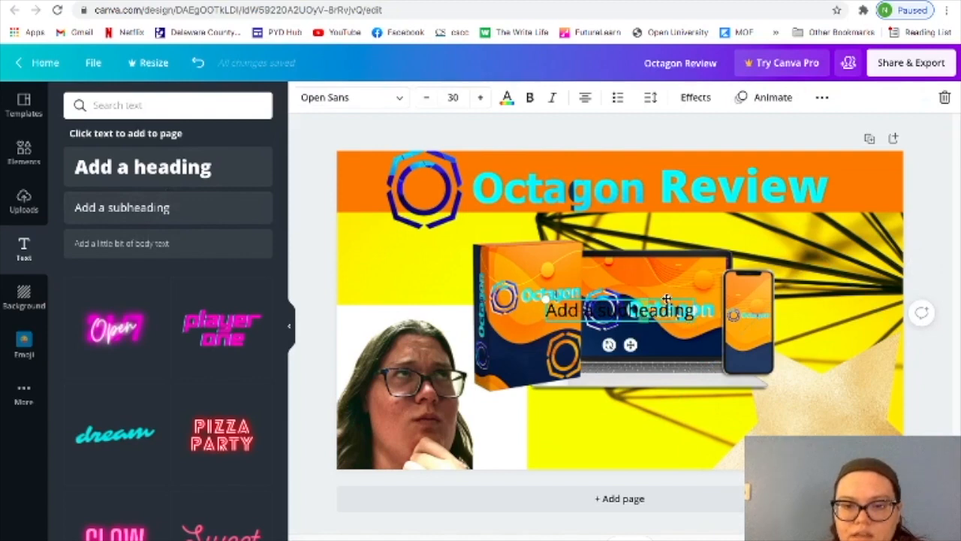
left_click_drag(664, 306, 873, 402)
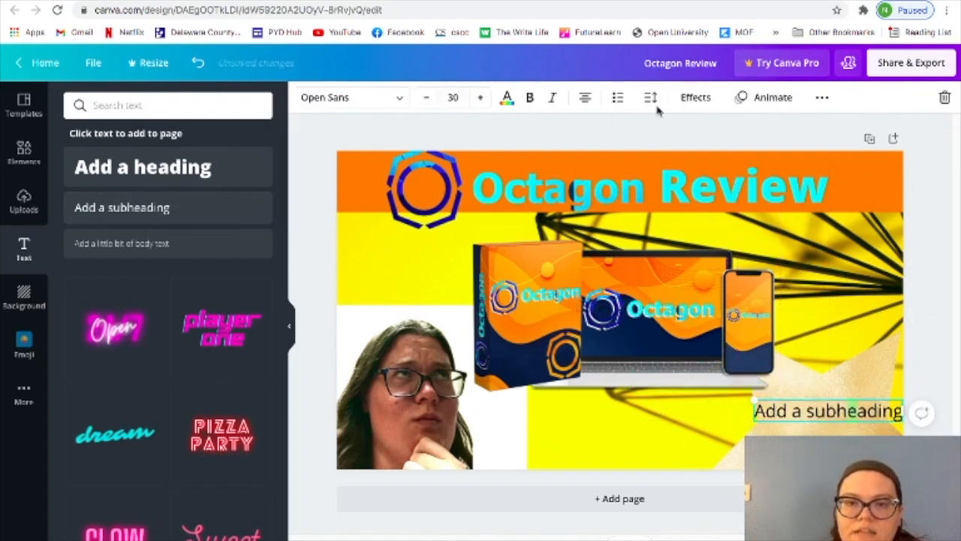
left_click(398, 101)
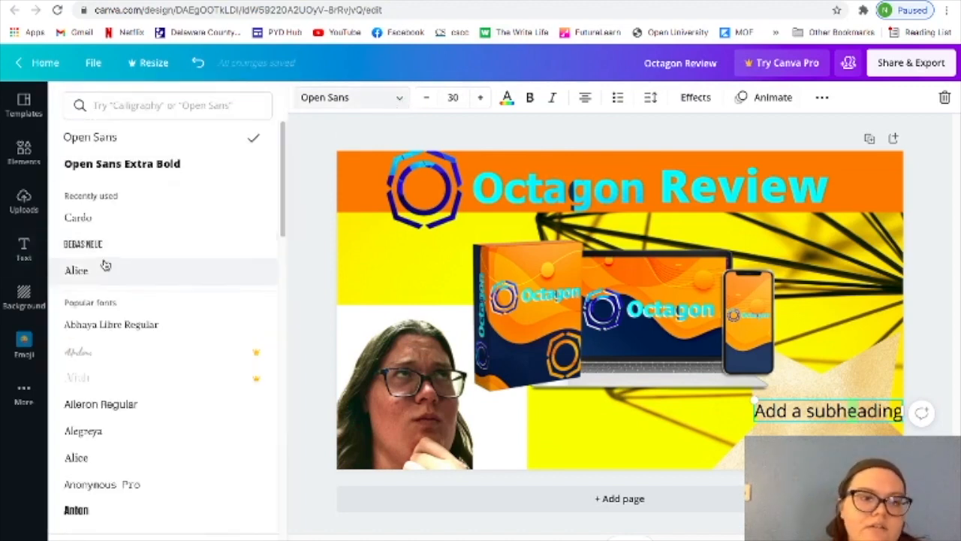
scroll(105, 263, "down", 5)
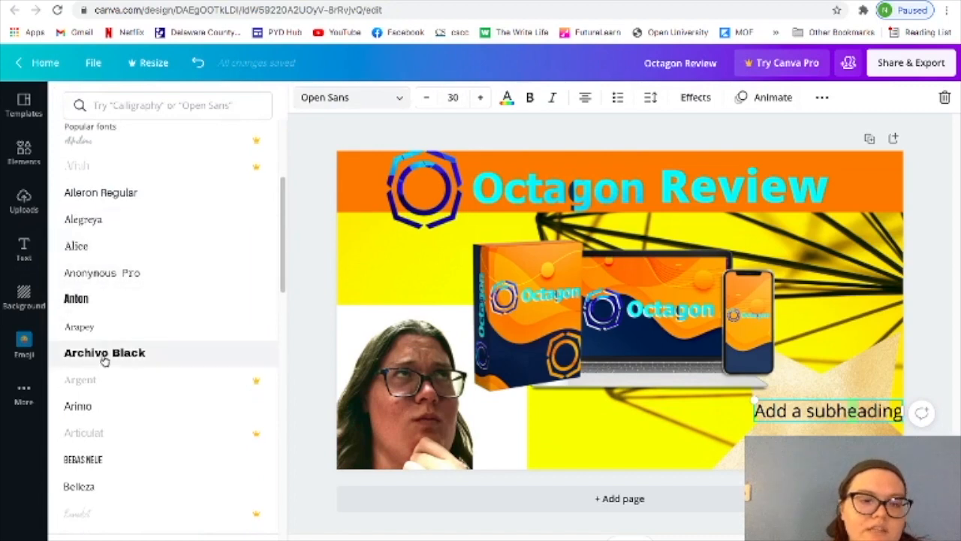
left_click(106, 362)
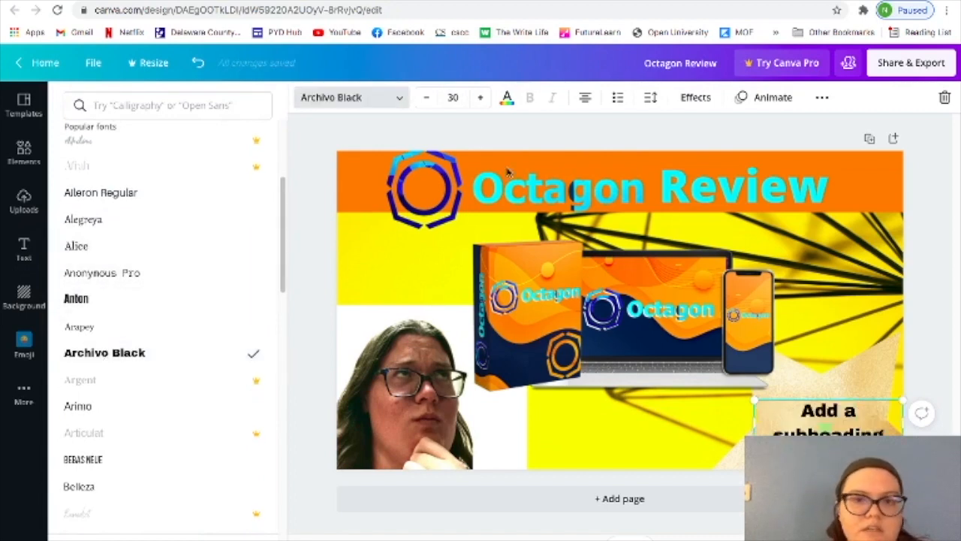
Increase the subheading's font size to 43 and widen its text box towards the left.
left_click(483, 100)
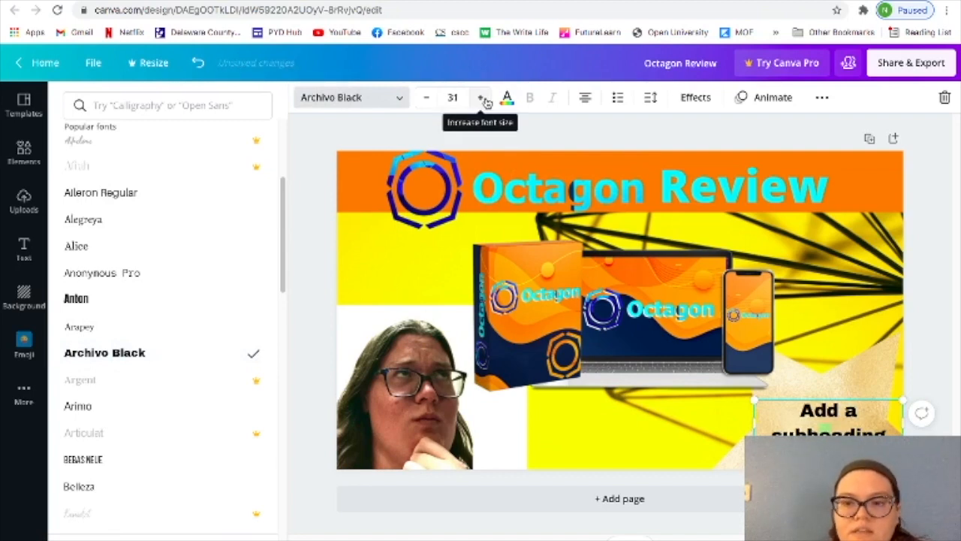
left_click(483, 101)
left_click(484, 101)
left_click(482, 99)
left_click(482, 100)
left_click(482, 100)
left_click(482, 99)
left_click(483, 100)
left_click(482, 100)
left_click(482, 100)
left_click(483, 100)
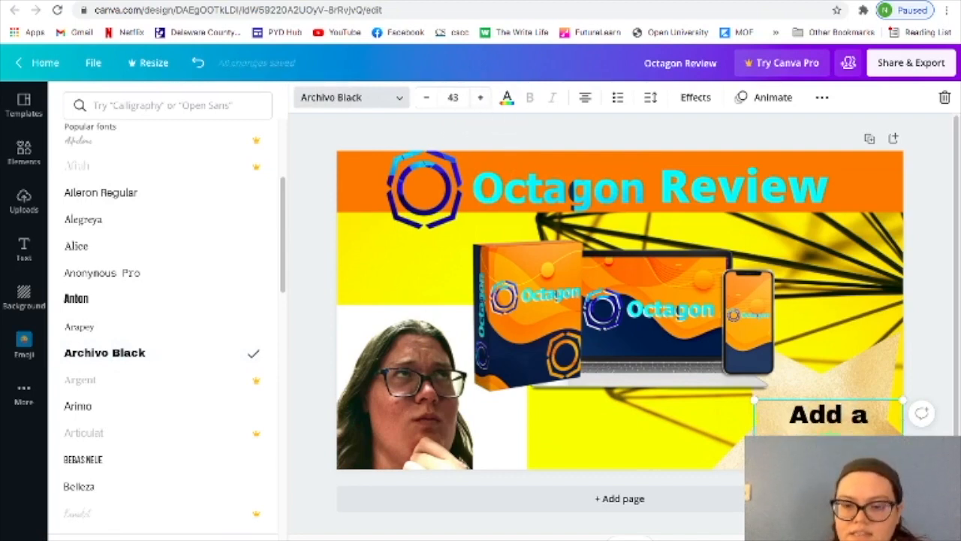
left_click_drag(754, 449, 724, 449)
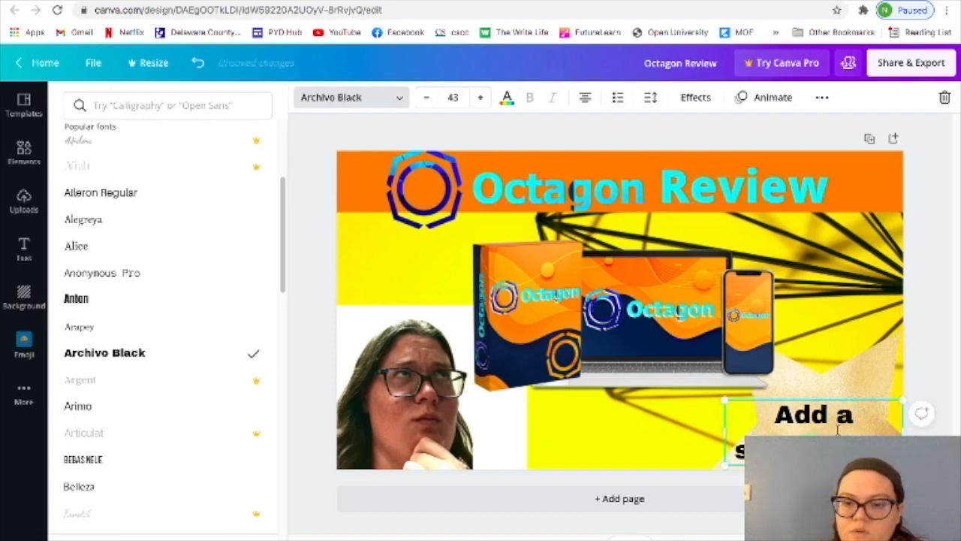
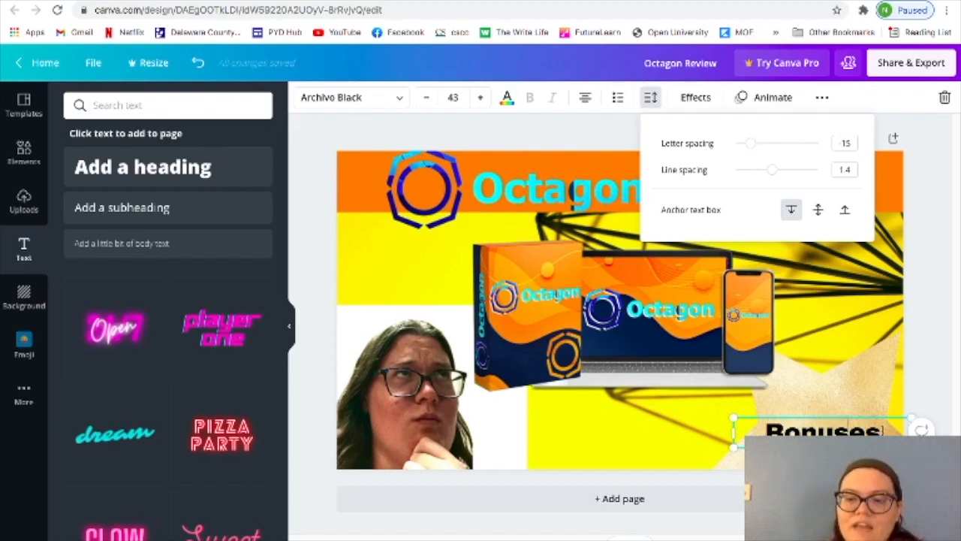
Add a second line reading "Available" to the "Bonuses" caption on the star and set its line spacing to 0.99.
left_click(883, 428)
key("Return")
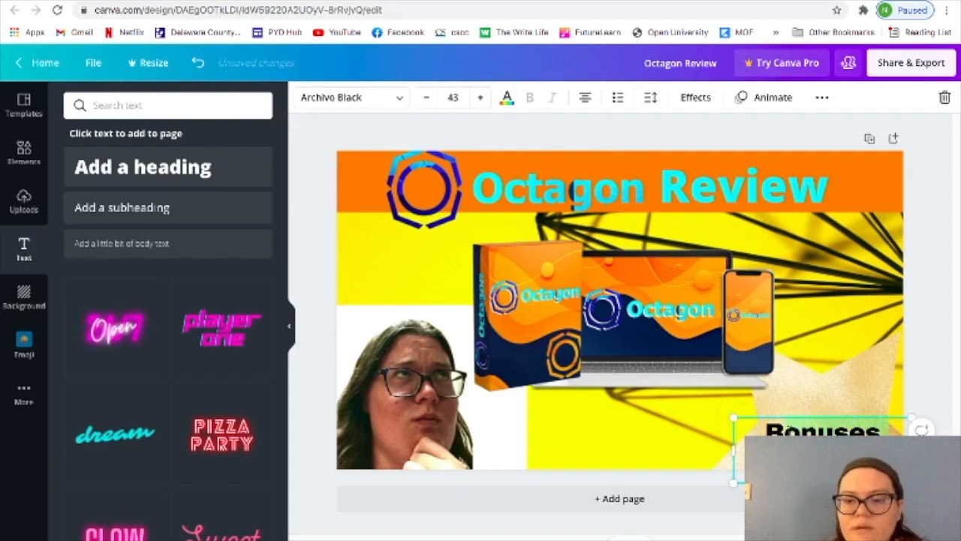
left_click(651, 98)
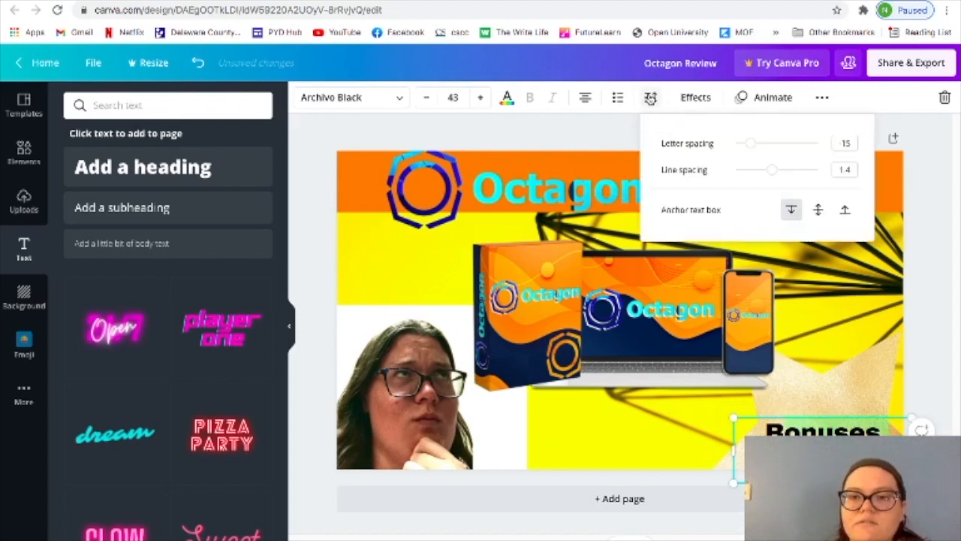
left_click_drag(773, 168, 755, 172)
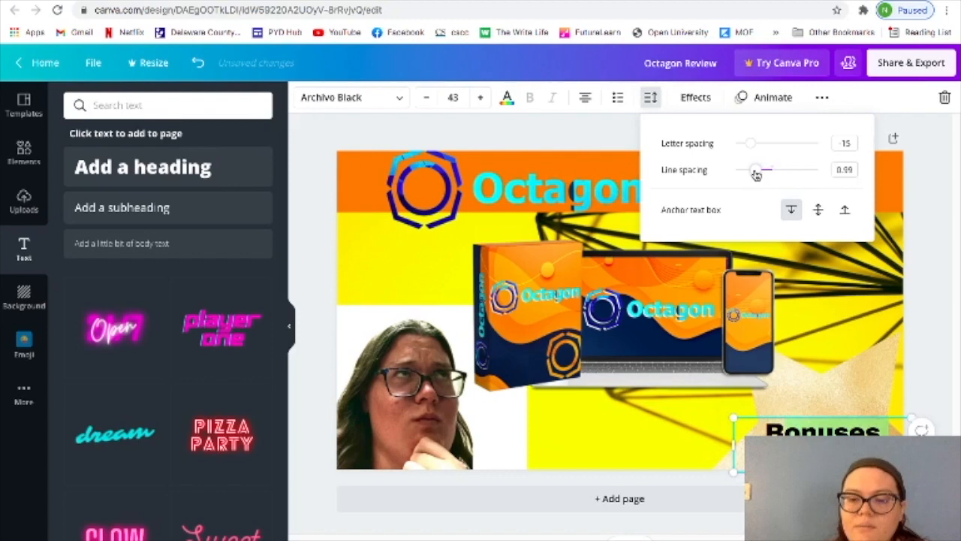
left_click(653, 415)
Move the "Bonuses Available" caption slightly upward on the gold star.
left_click(846, 425)
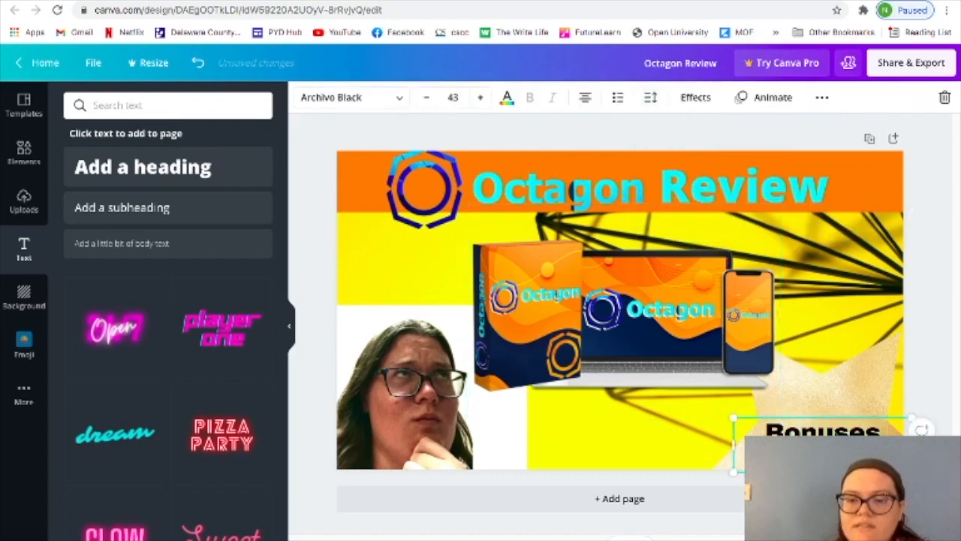
left_click(876, 417)
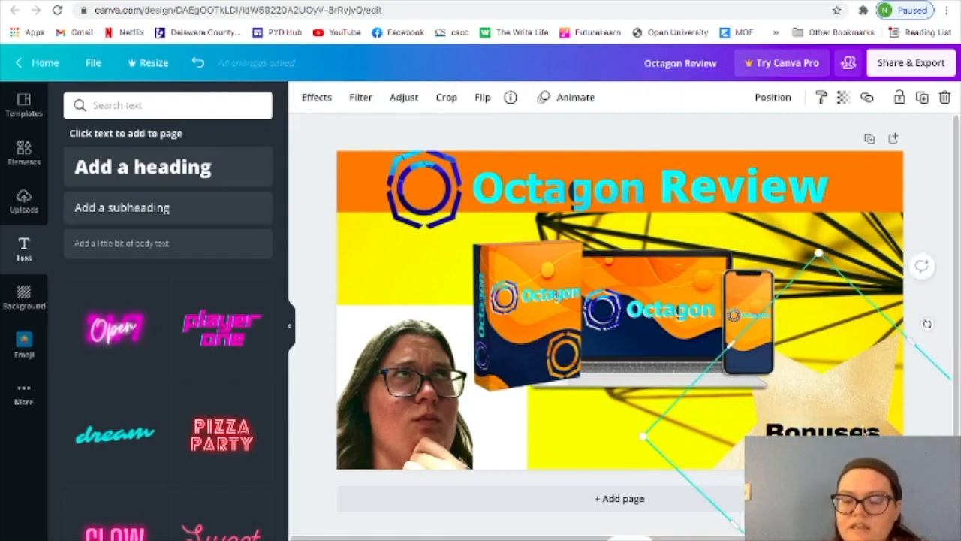
left_click(871, 430)
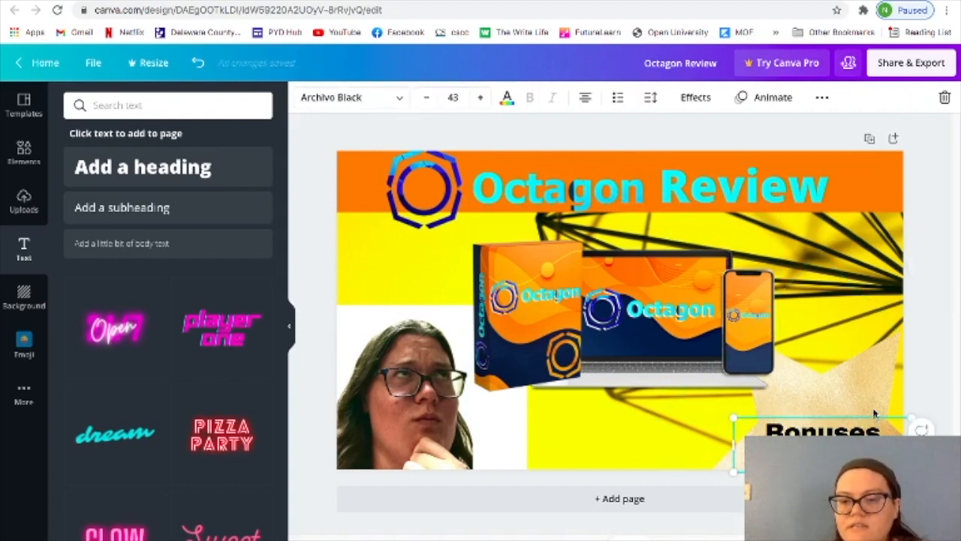
left_click_drag(874, 422, 875, 412)
Set the gold star's transparency to 79 so the background pattern shows through it.
left_click(698, 443)
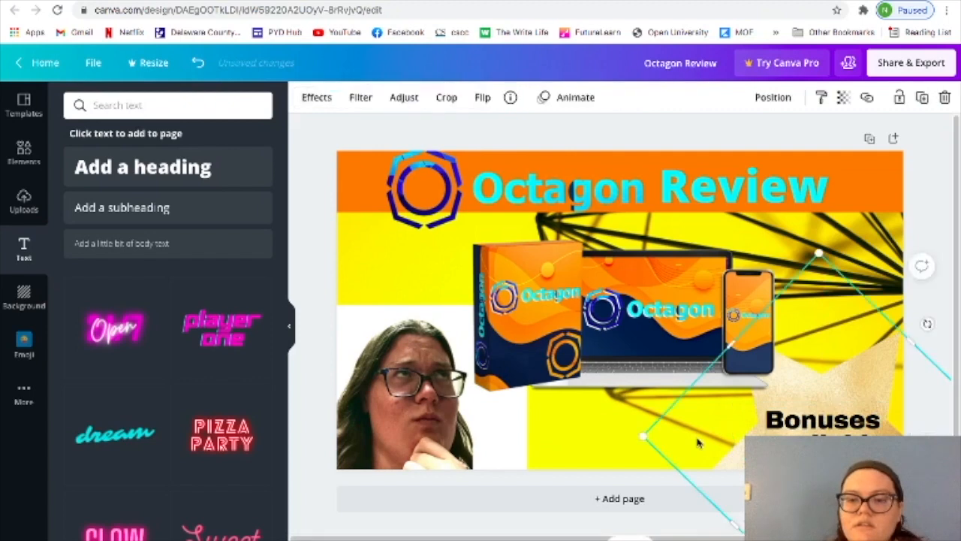
left_click(616, 467)
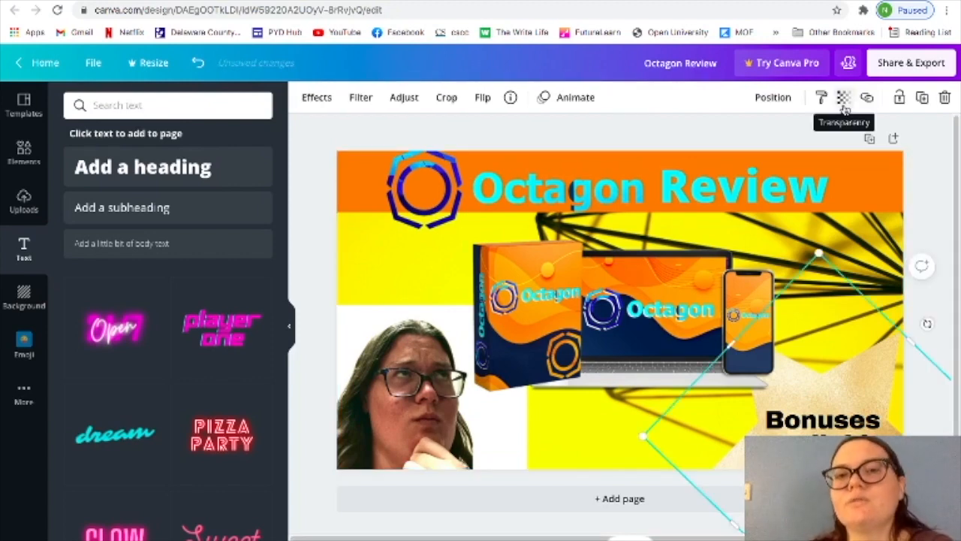
left_click(843, 101)
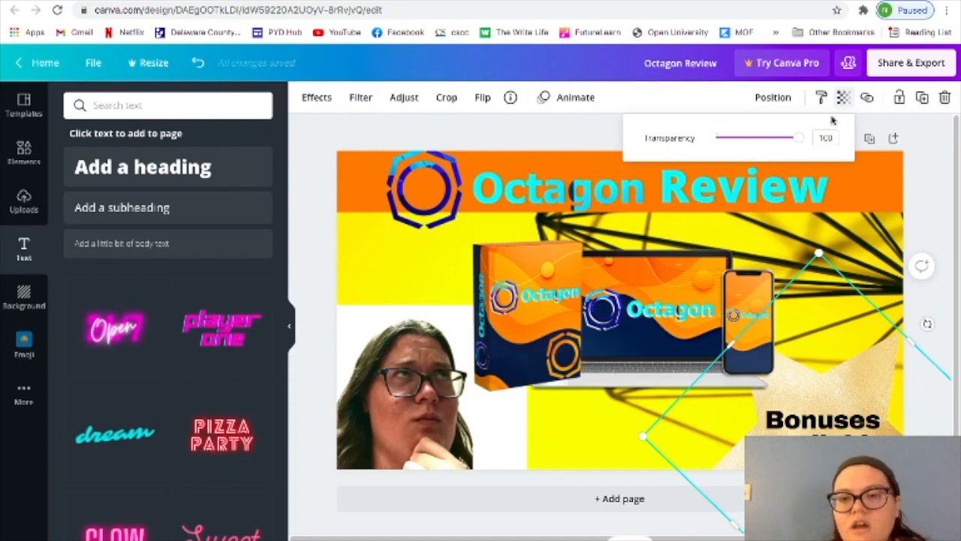
left_click_drag(802, 142, 781, 139)
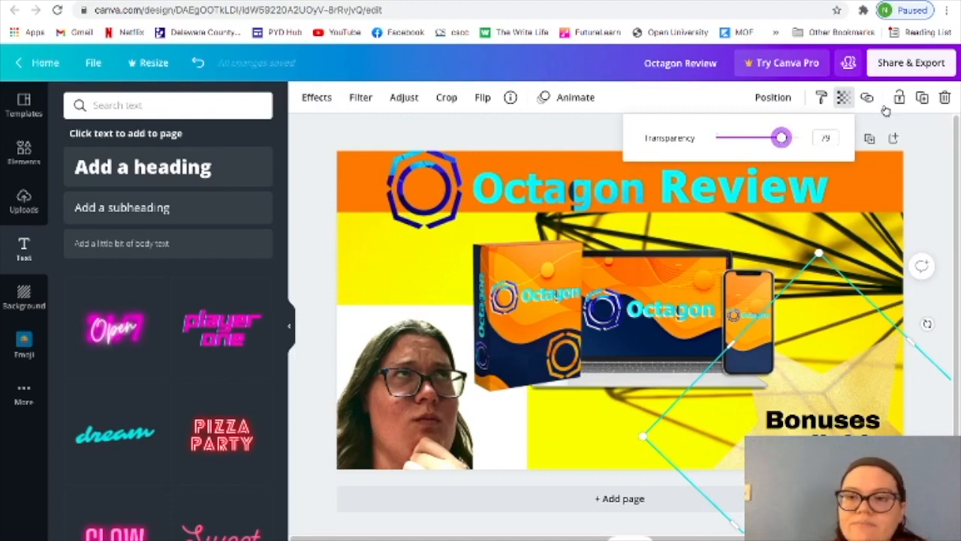
Apply the Polar effect from the Photogenic collection to the woman's photo.
key("ctrl+z")
left_click(317, 98)
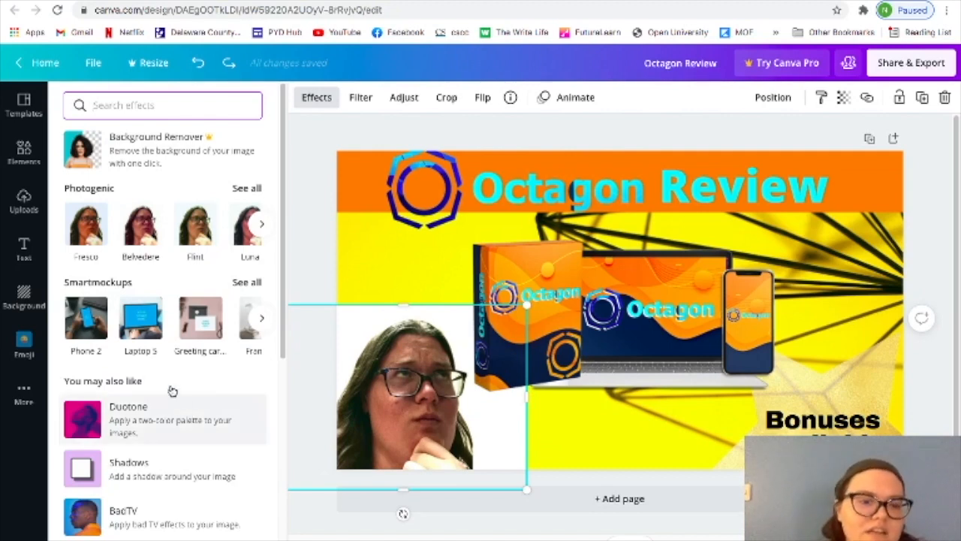
left_click(262, 225)
left_click(263, 225)
left_click(263, 225)
left_click(262, 225)
left_click(262, 225)
left_click(262, 225)
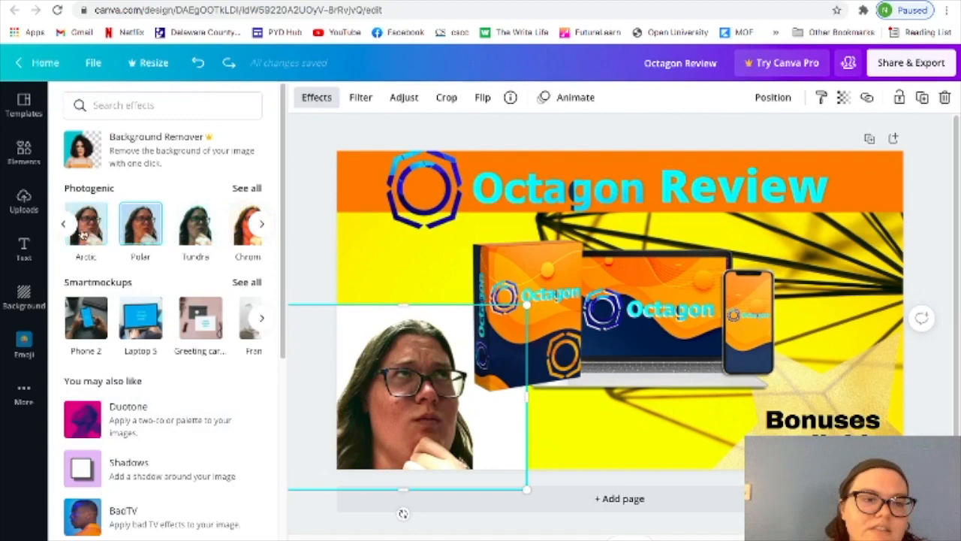
left_click(138, 235)
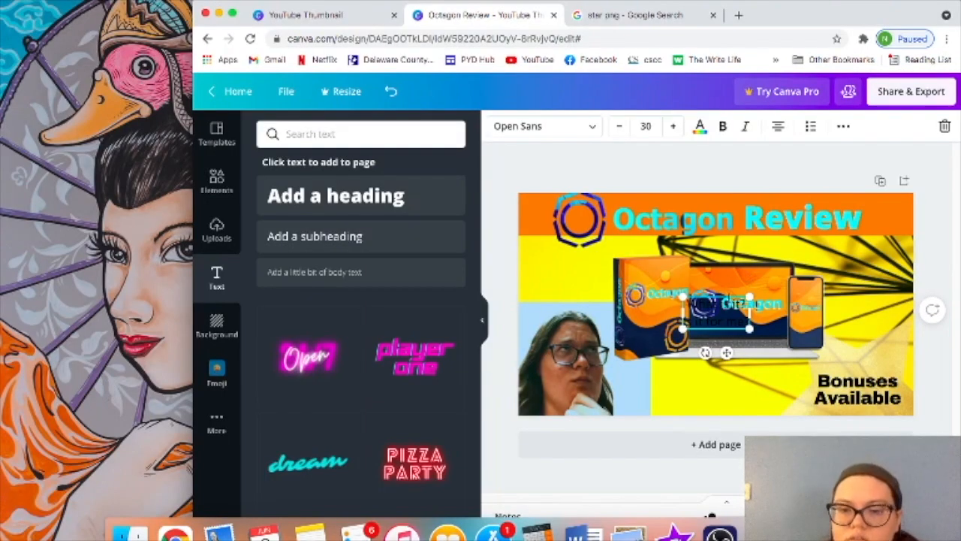
Move the "What is it? Is it for me?" text beneath the product image and make it bold at font size 39.
left_click_drag(729, 294, 728, 375)
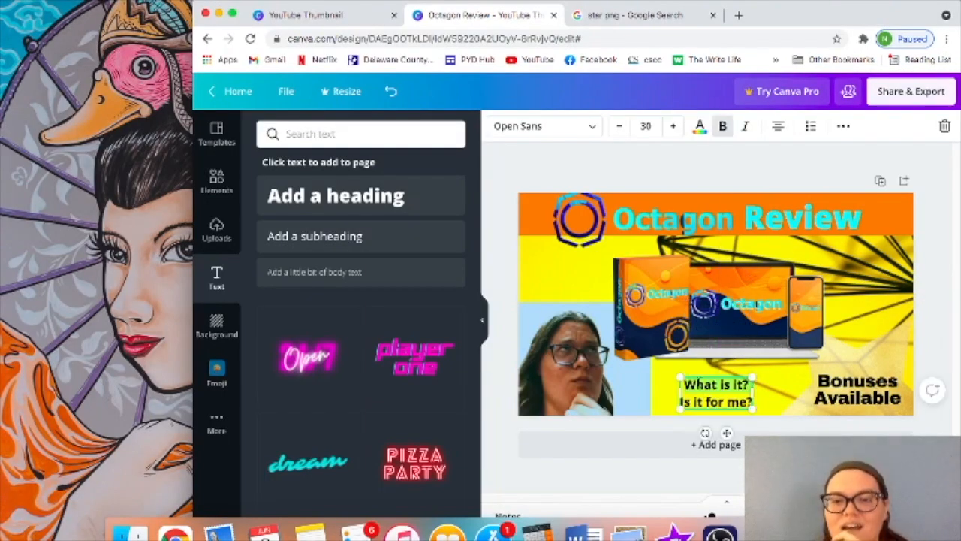
left_click(686, 372)
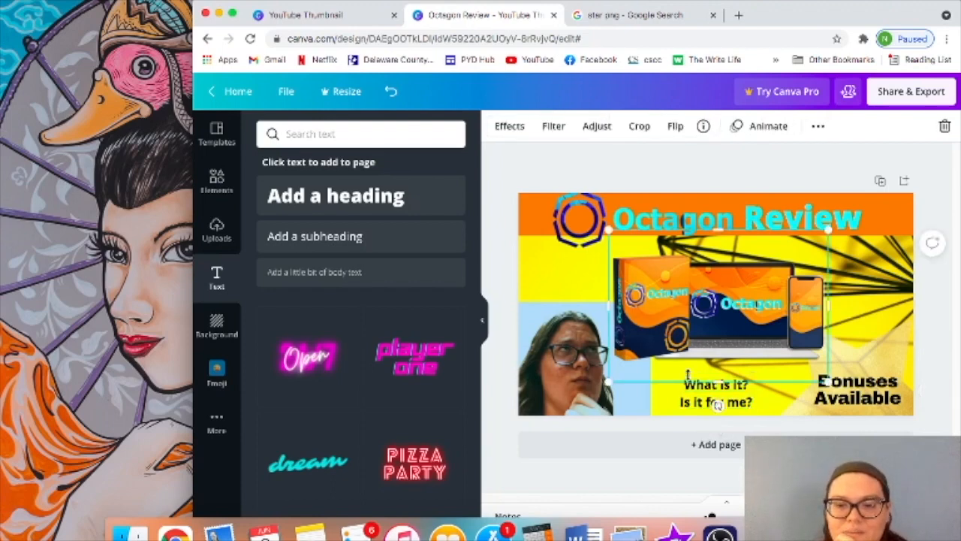
left_click(692, 399)
left_click(673, 128)
left_click(672, 128)
left_click(673, 128)
left_click(673, 128)
left_click(673, 127)
left_click(673, 128)
left_click(673, 127)
left_click(672, 128)
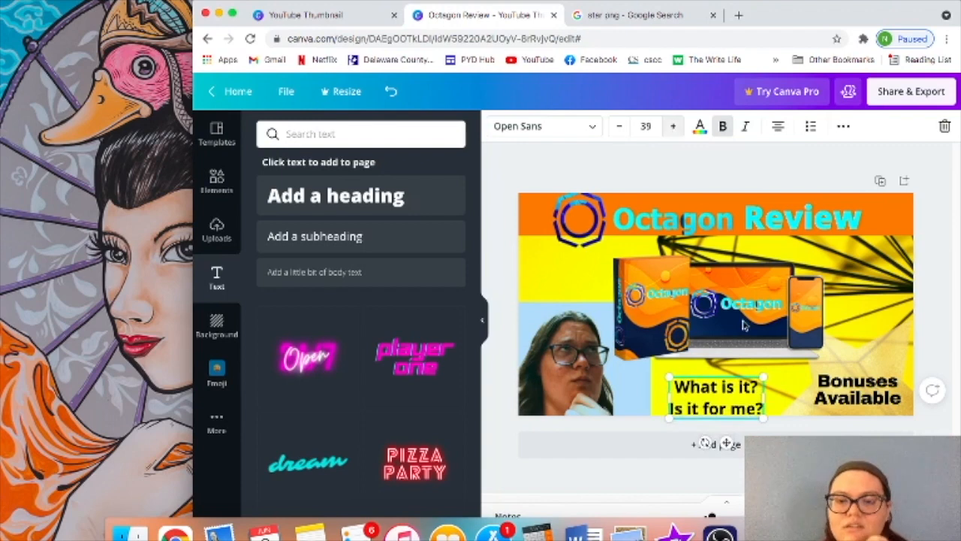
left_click(672, 127)
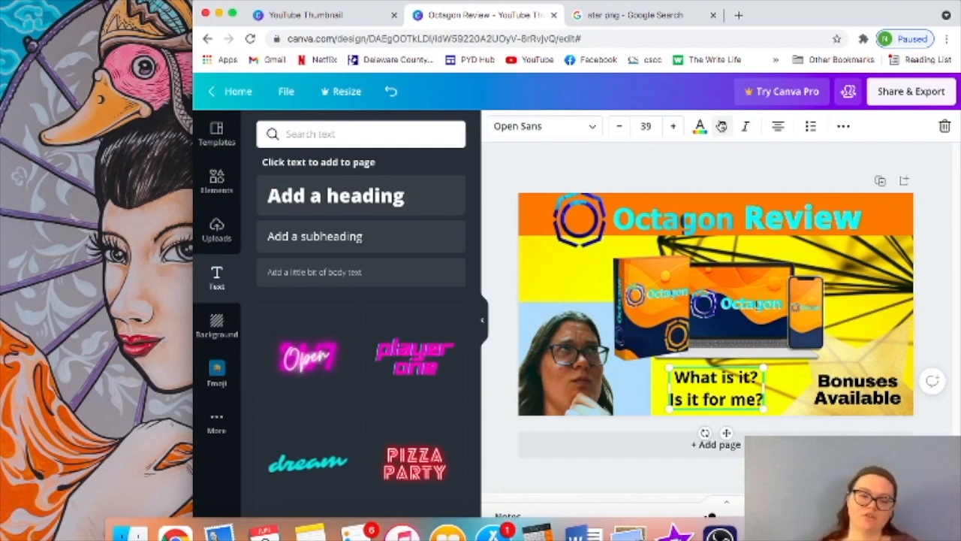
Try switching bold, underline and italic on and off for the "What is it? Is it for me?" text.
left_click(721, 126)
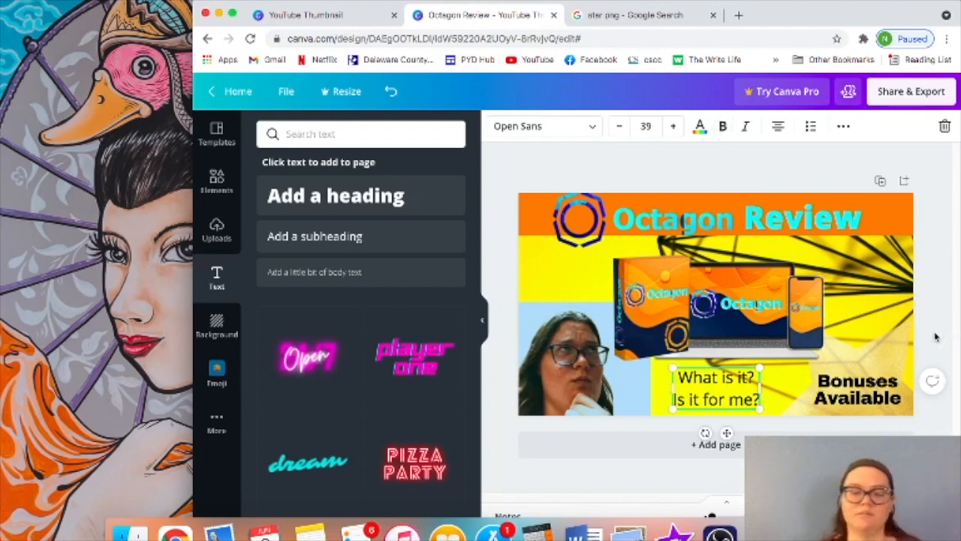
key("super+b")
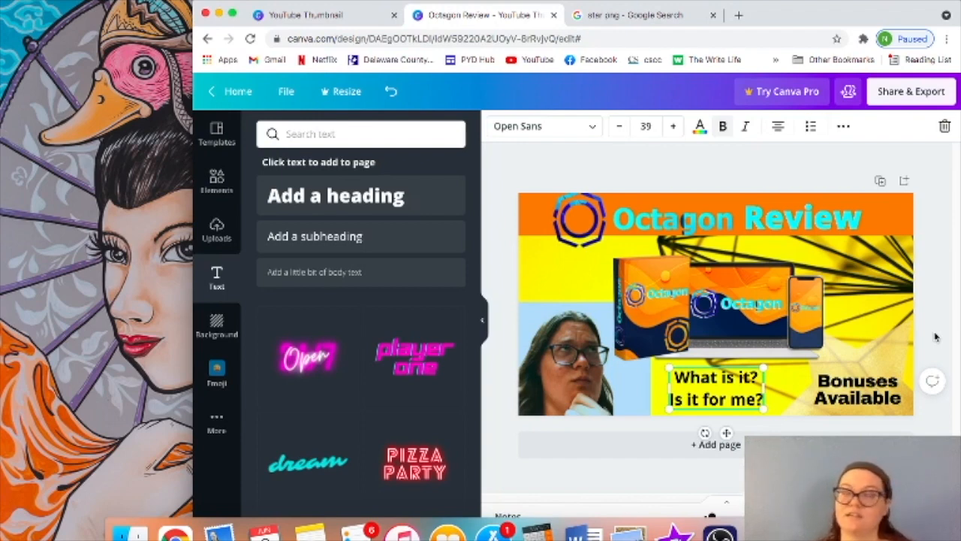
key("super+u")
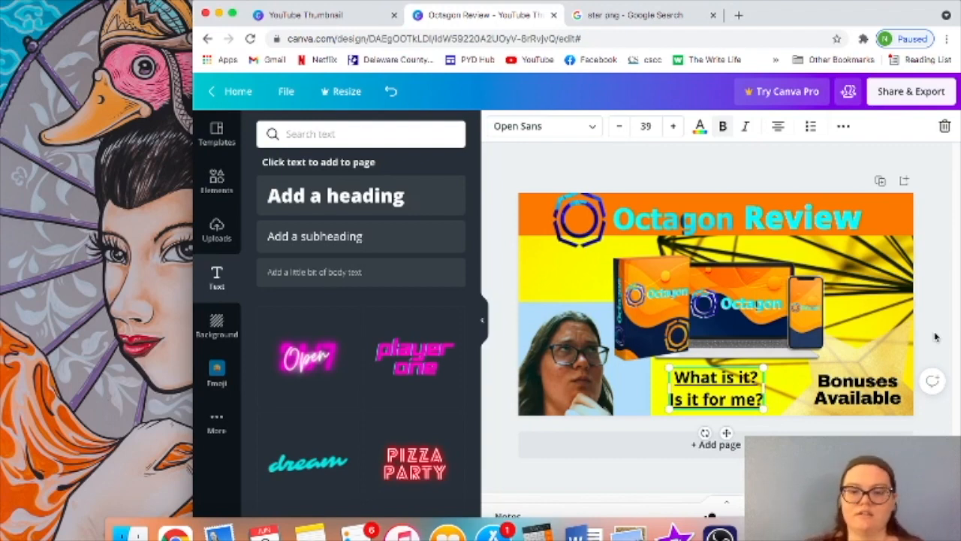
key("super+i")
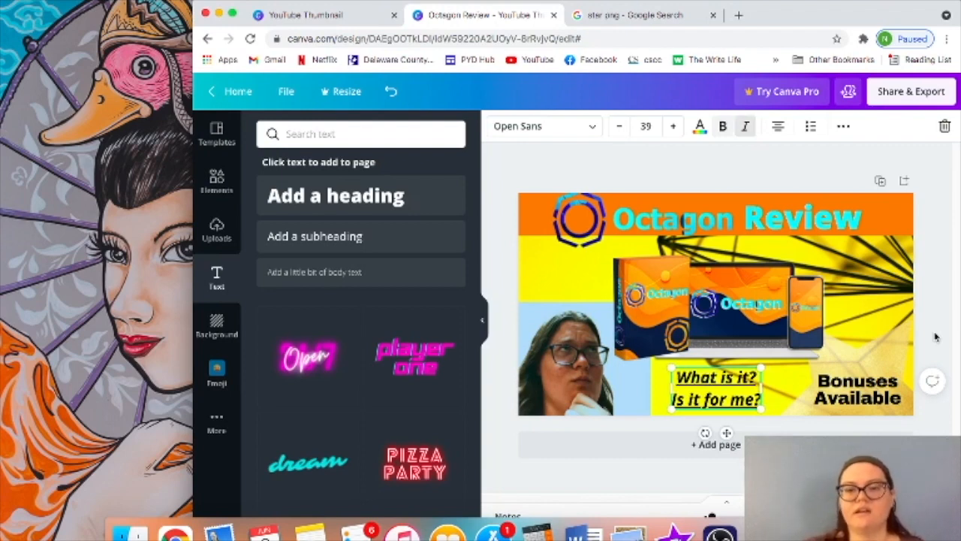
key("super+i")
key("super+u")
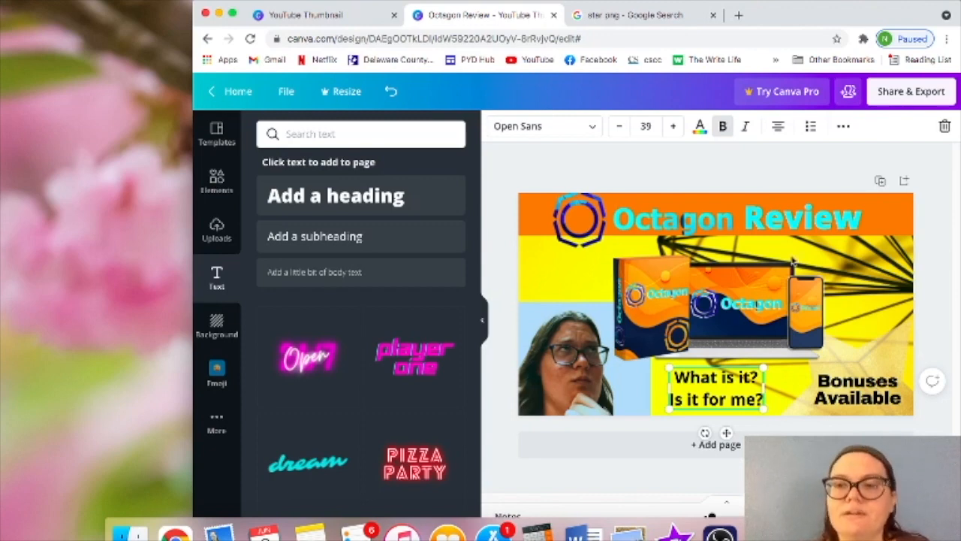
Download the finished thumbnail as a PNG image and dismiss the design-sharing prompt.
left_click(913, 92)
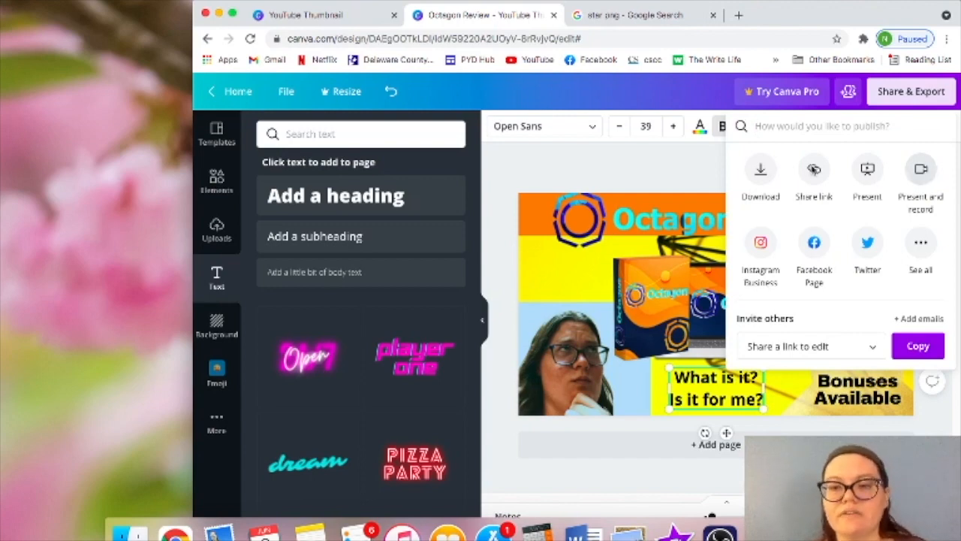
left_click(758, 171)
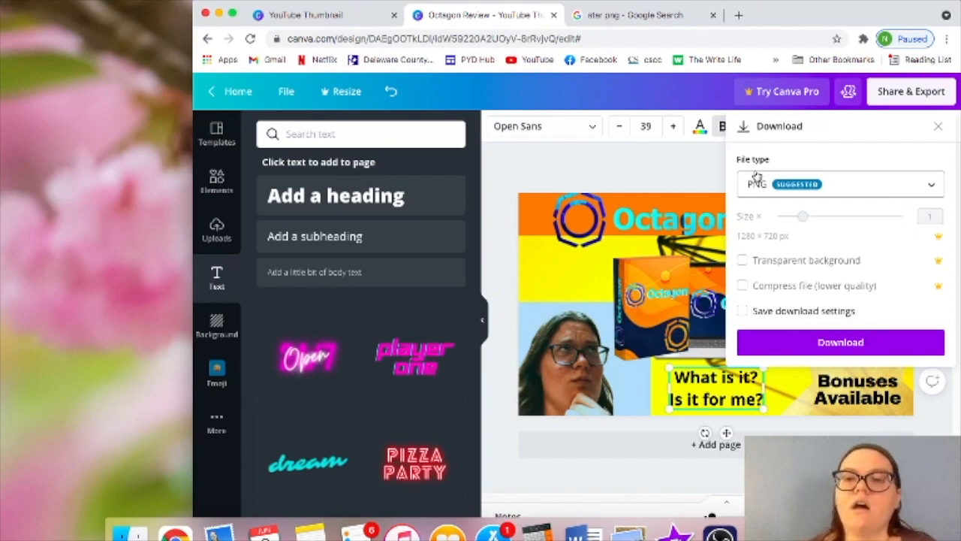
left_click(812, 189)
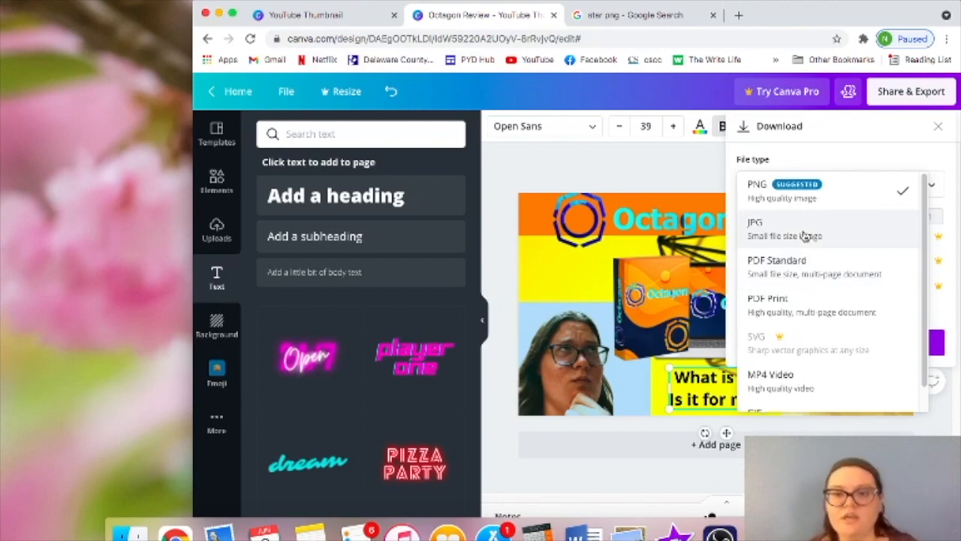
left_click(796, 194)
left_click(795, 195)
left_click(795, 191)
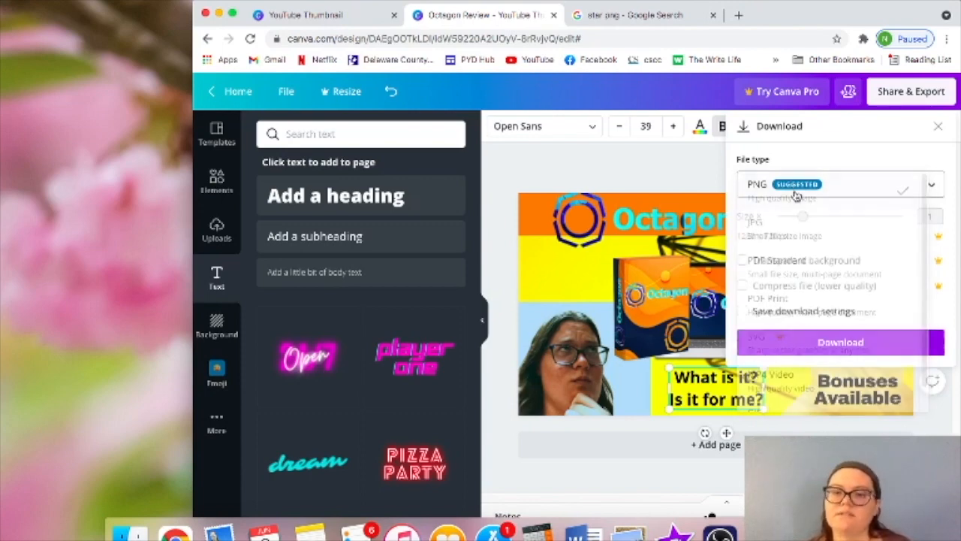
left_click(811, 345)
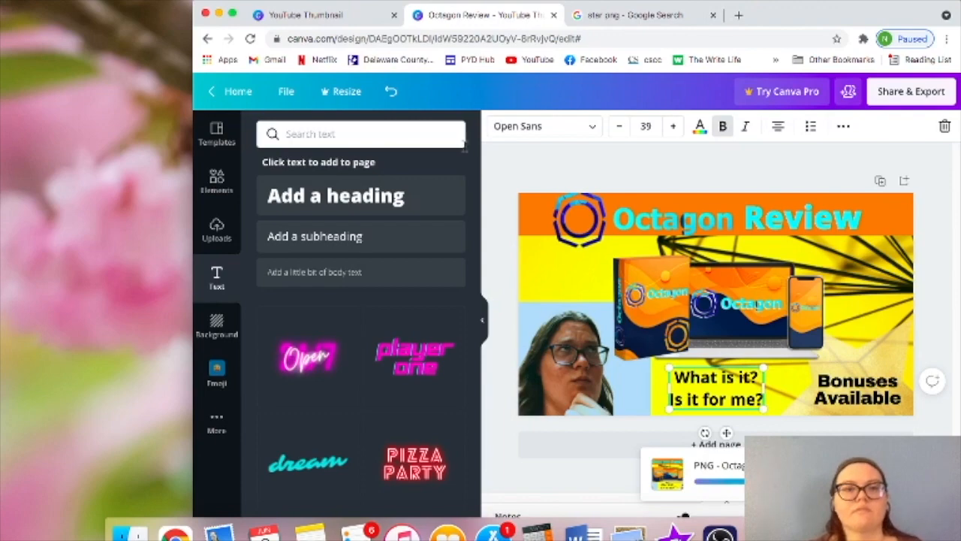
left_click(232, 14)
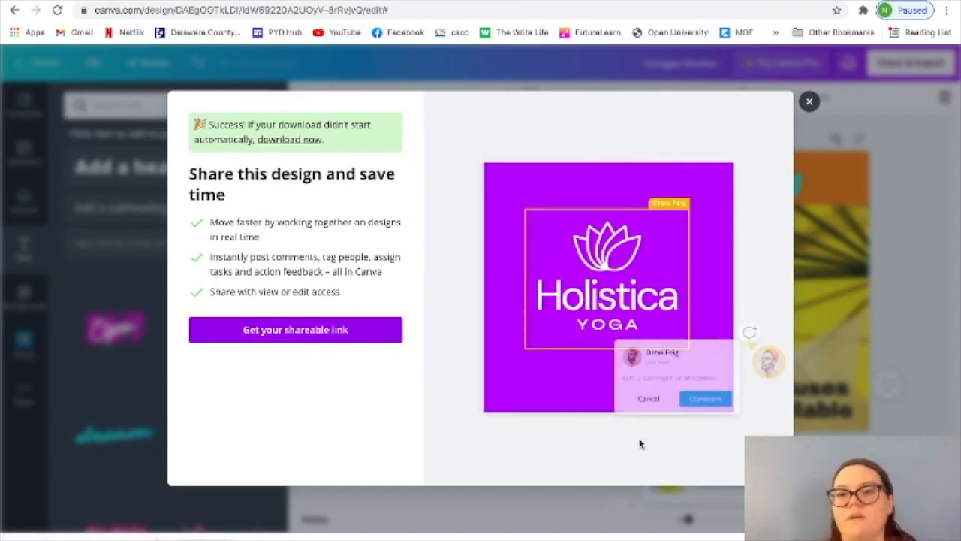
left_click(809, 101)
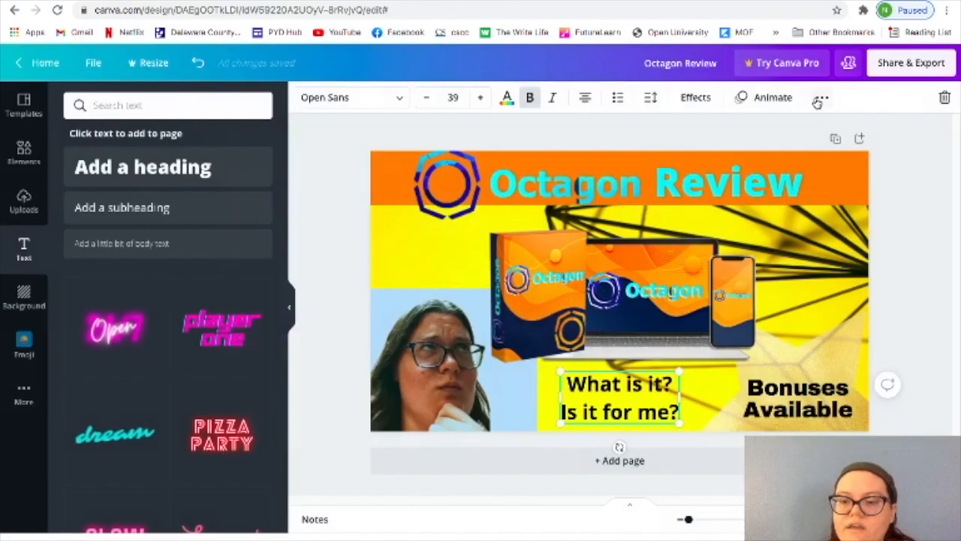